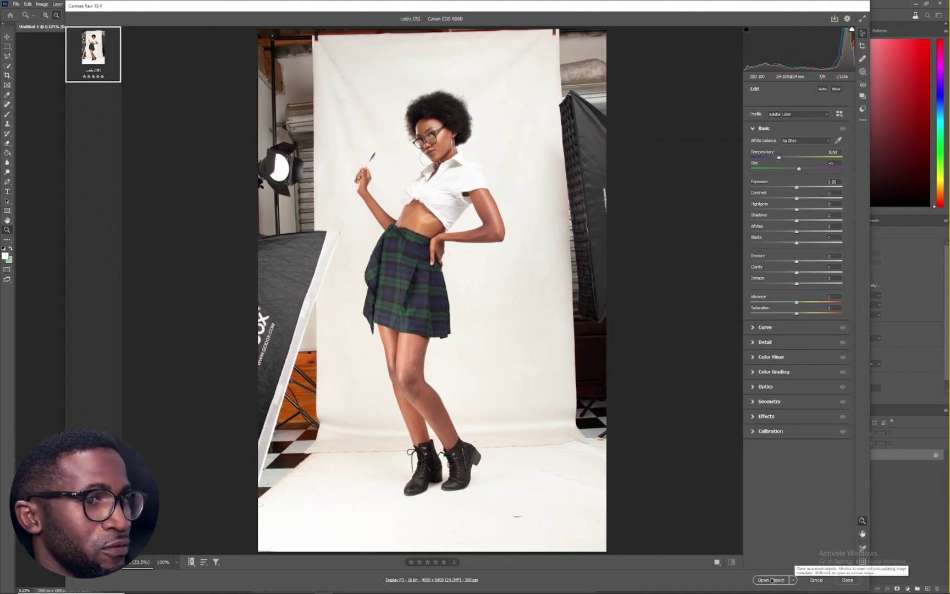
- Open the raw photo from Camera Raw as a smart object in Photoshop
click(771, 579)
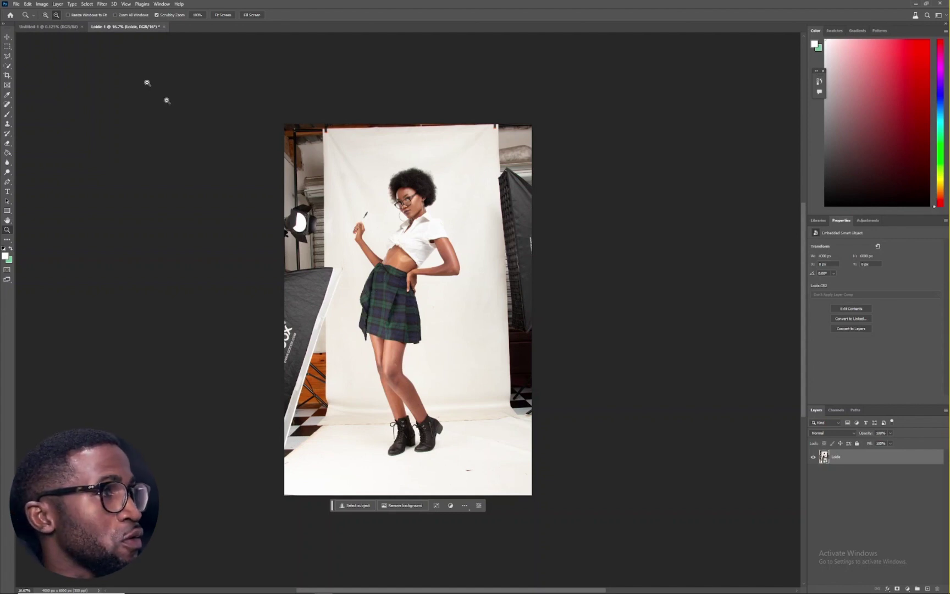
click(46, 15)
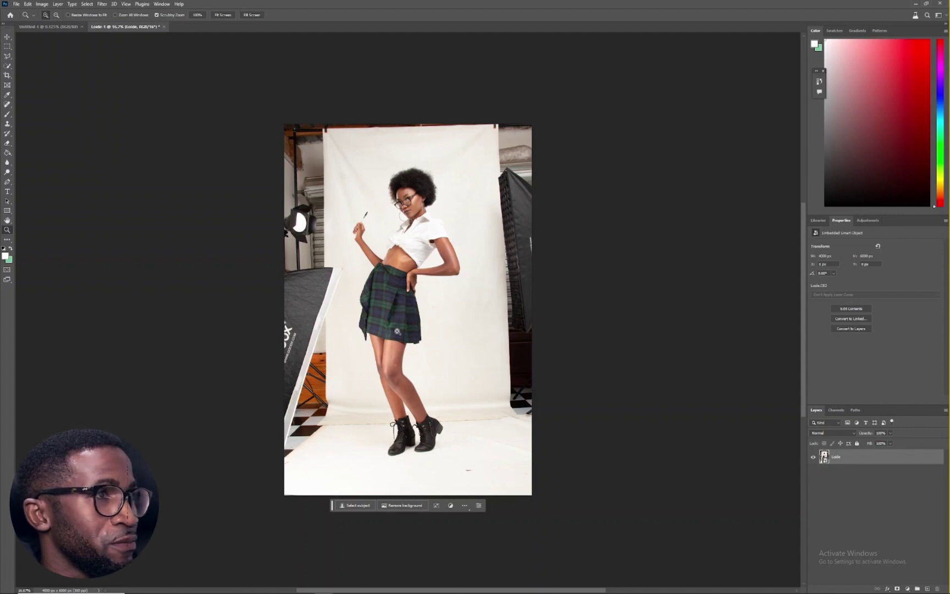
click(460, 290)
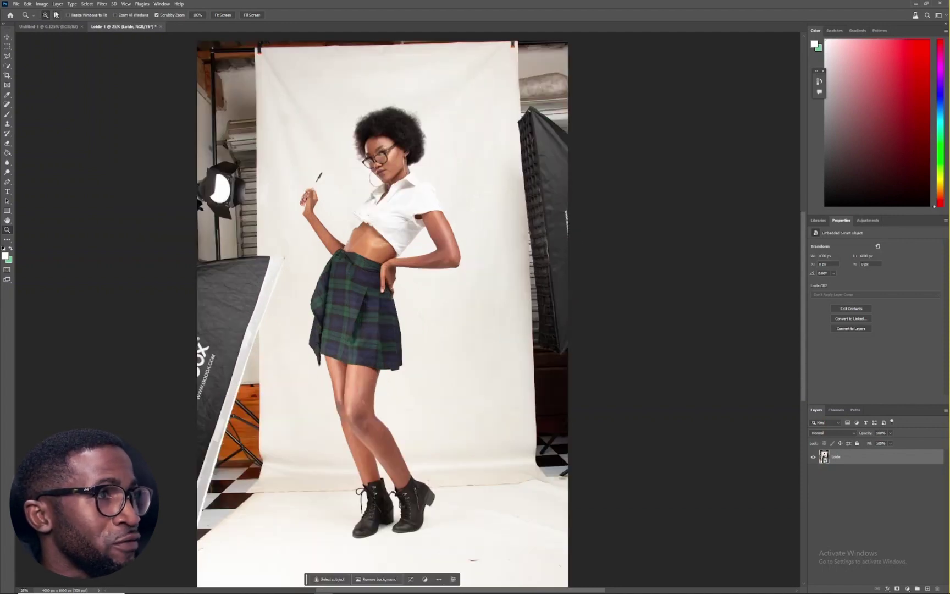
alt+click(327, 148)
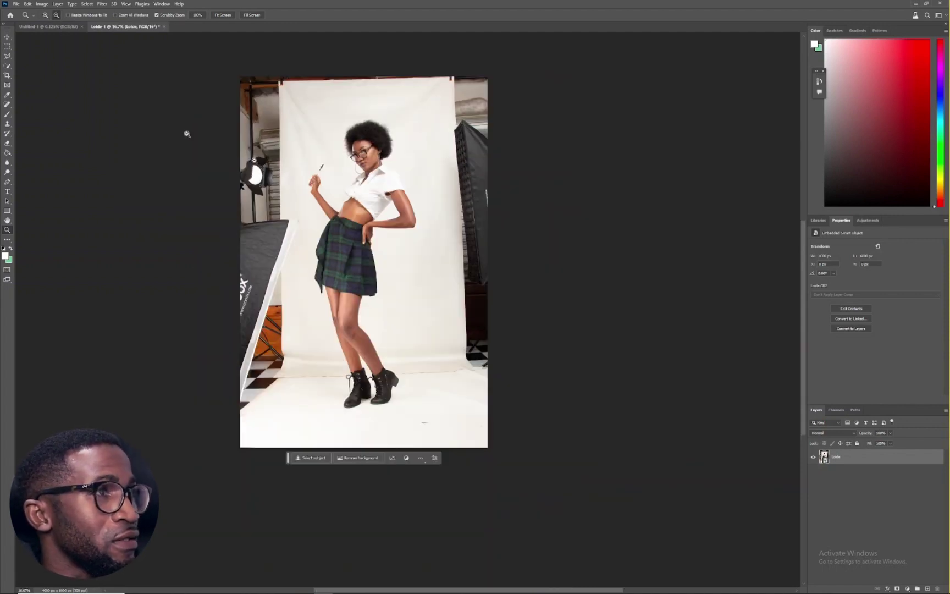
- Choose the Polygonal Lasso tool and duplicate the photo layer
click(8, 57)
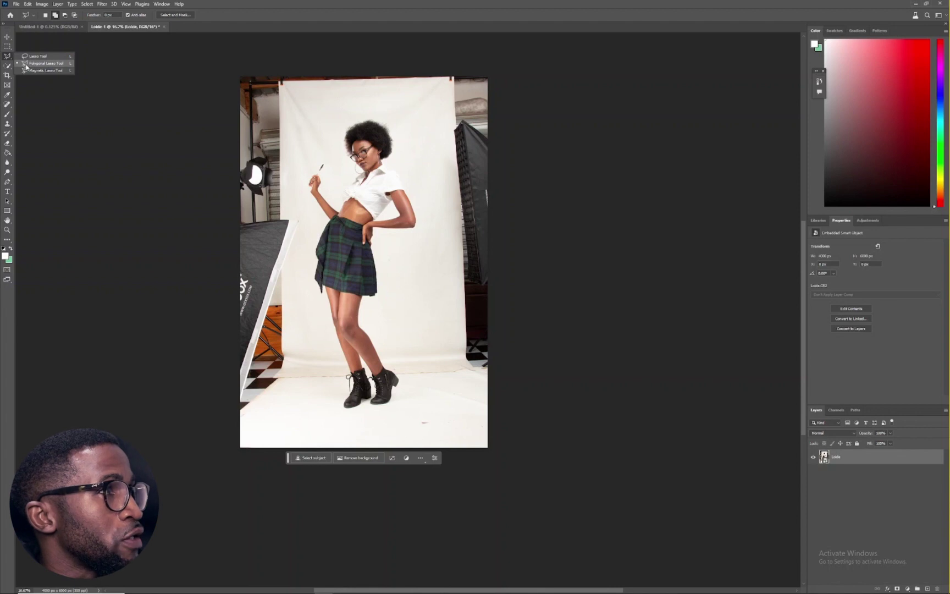
click(26, 63)
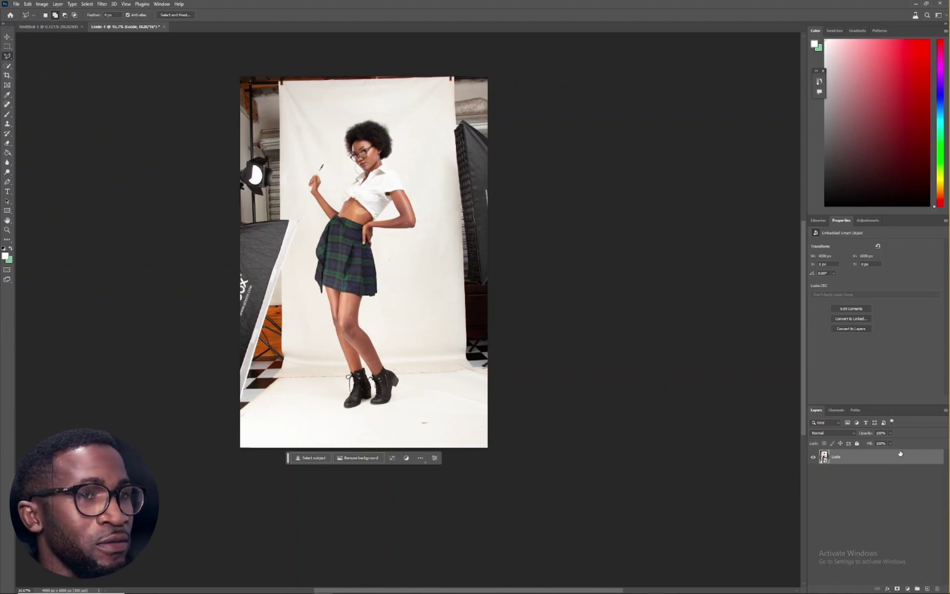
drag(914, 476, 927, 588)
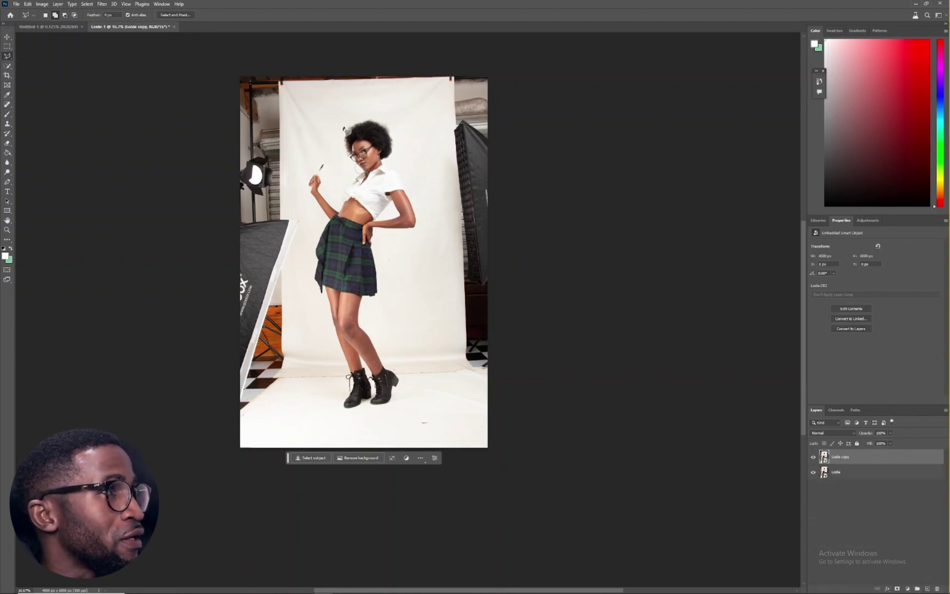
- Outline the model and the clean backdrop and floor just inside their edges with the Polygonal Lasso, and invert the selection
click(290, 84)
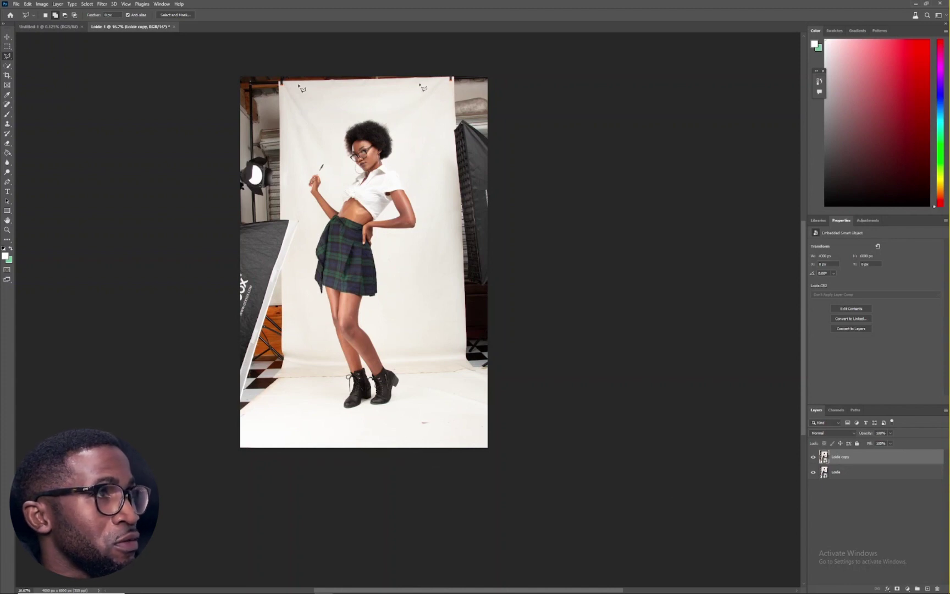
click(450, 84)
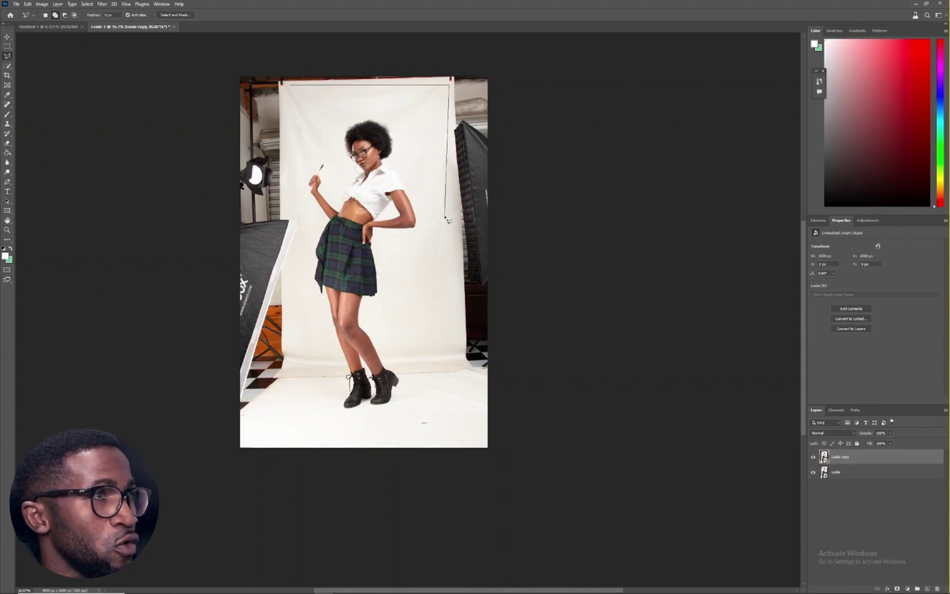
click(451, 201)
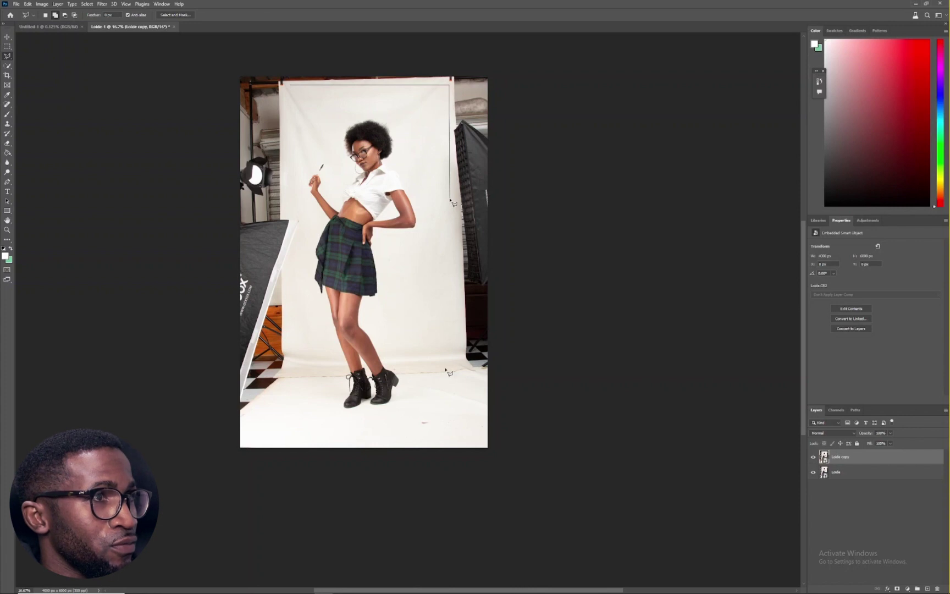
click(456, 363)
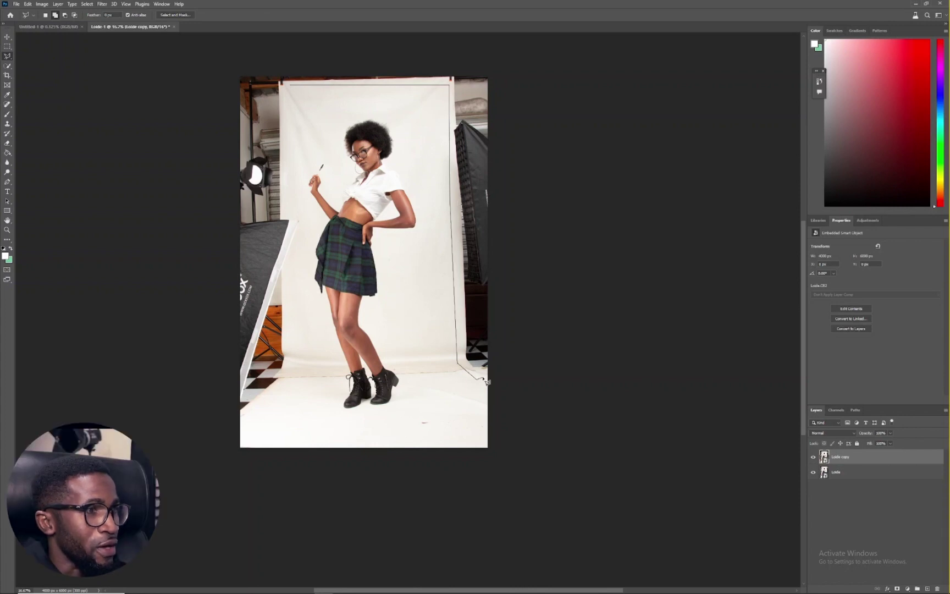
click(484, 380)
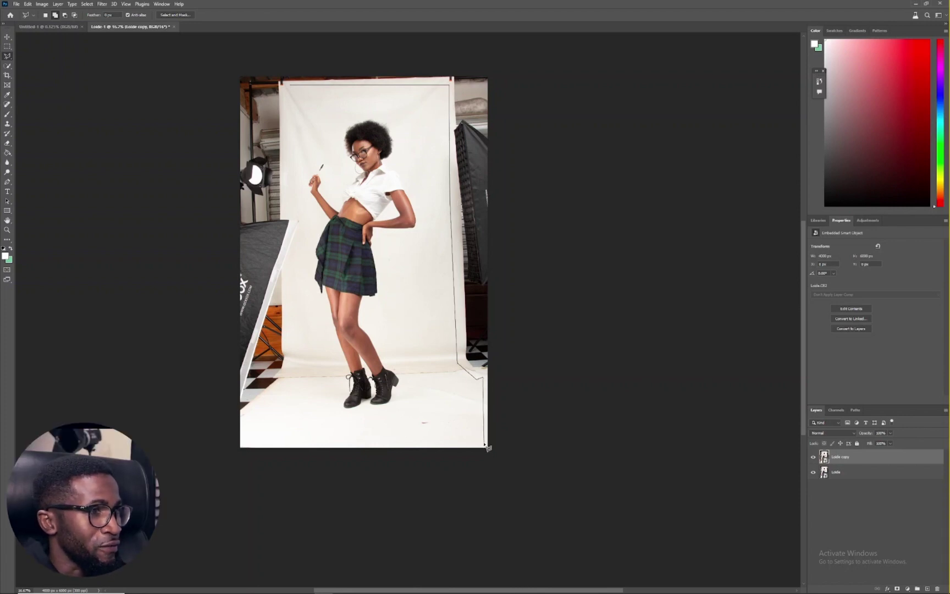
click(485, 442)
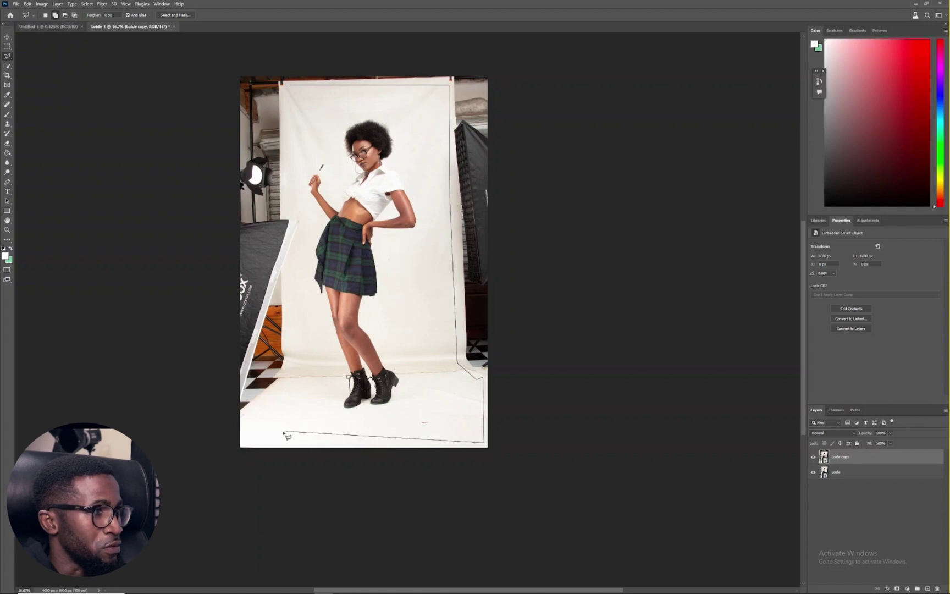
click(244, 442)
click(251, 408)
click(291, 377)
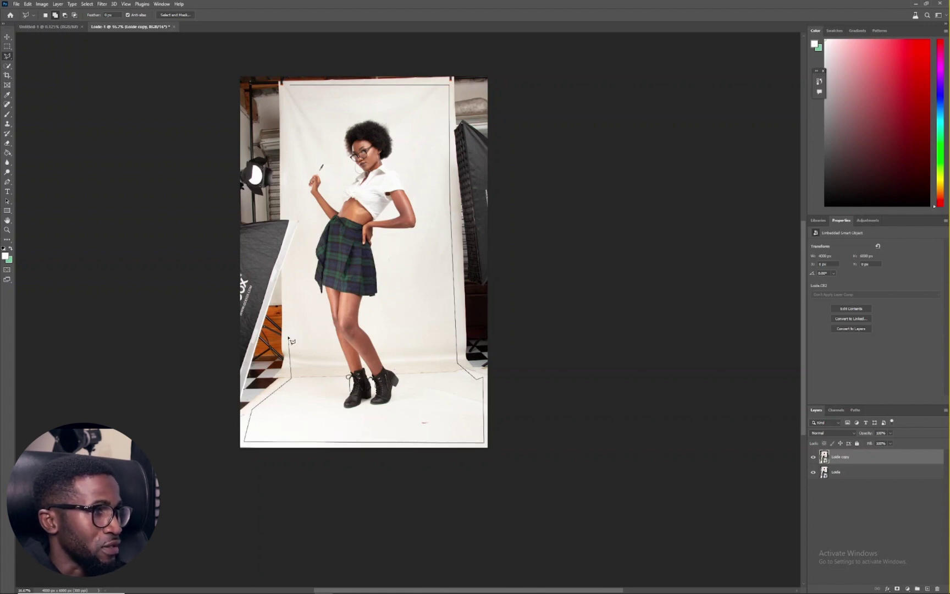
click(289, 264)
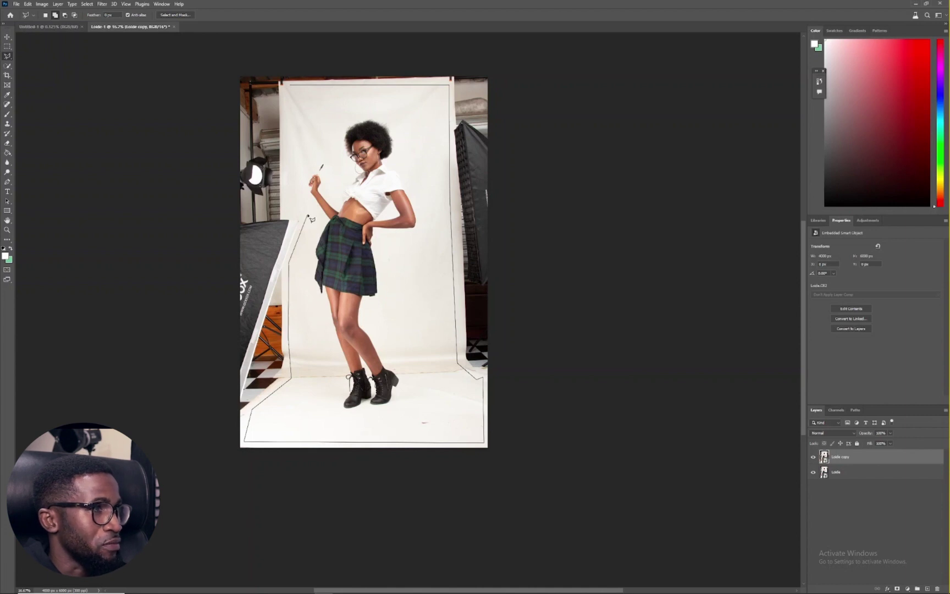
click(307, 215)
click(284, 212)
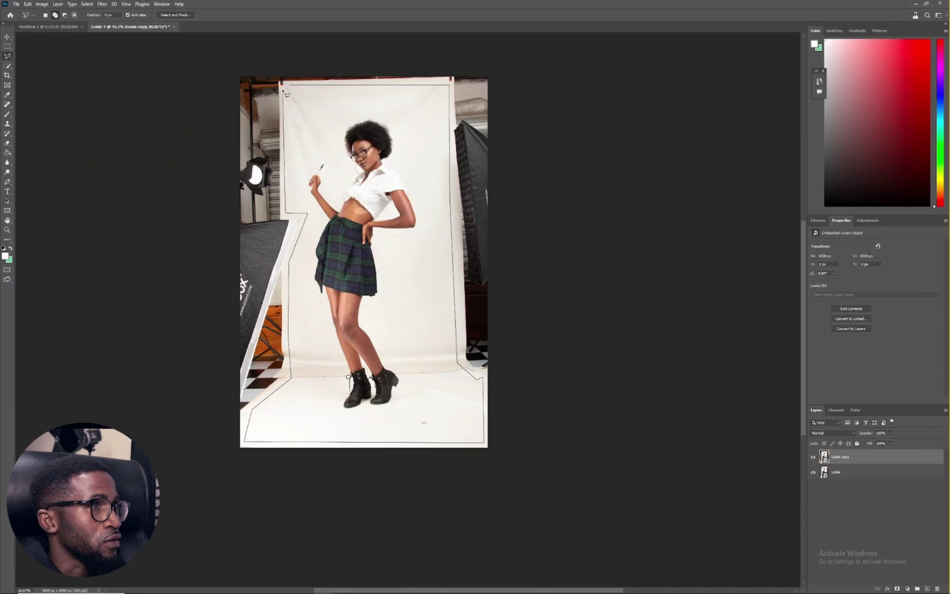
click(283, 90)
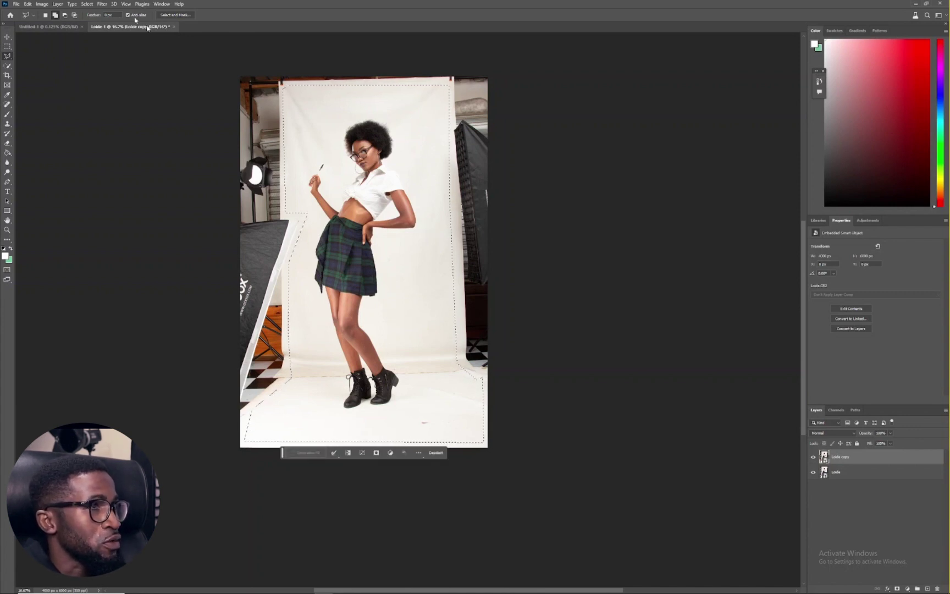
click(87, 3)
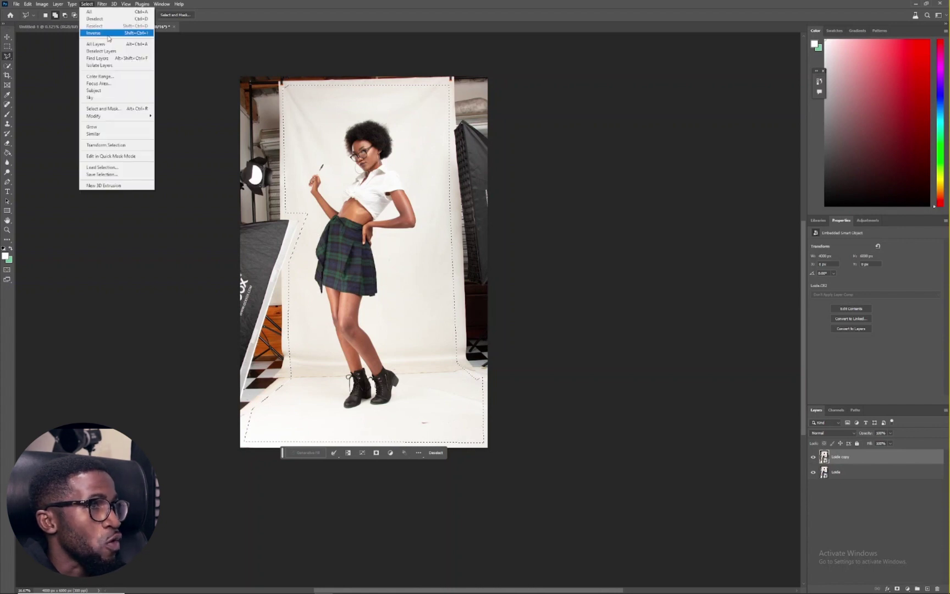
click(108, 33)
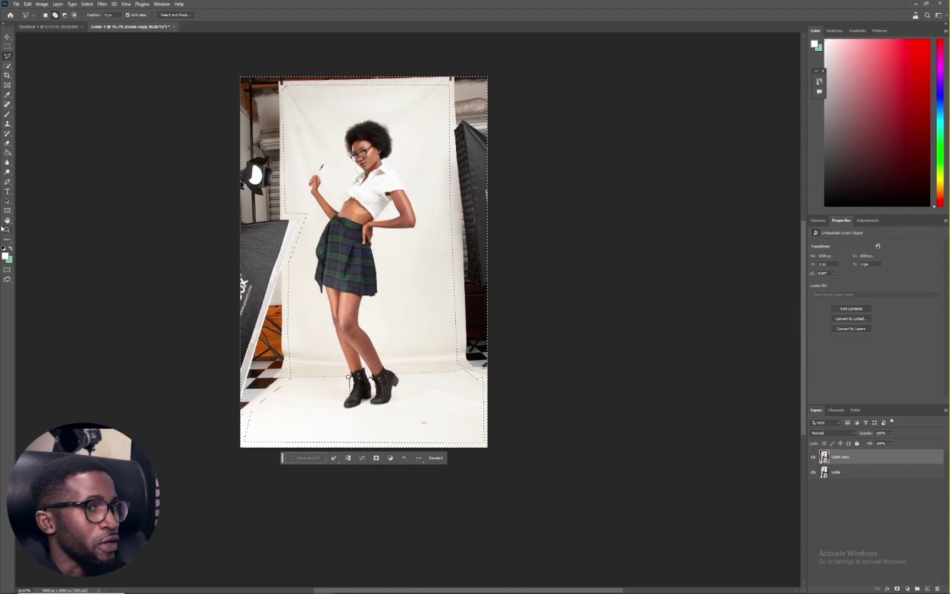
- Rasterize the duplicated smart object layer and leave the Content-Aware Fill workspace without applying a fill
click(7, 144)
click(456, 216)
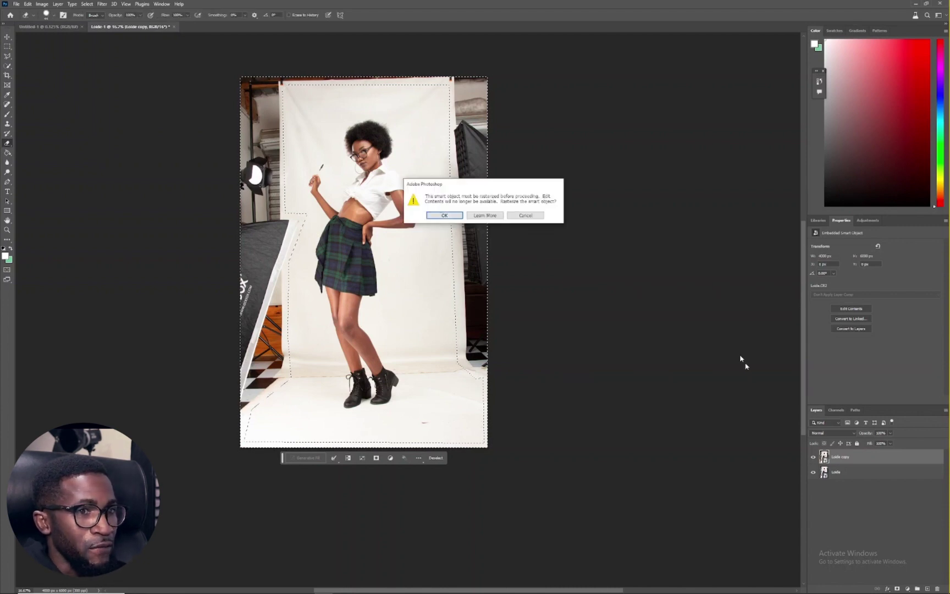
click(429, 217)
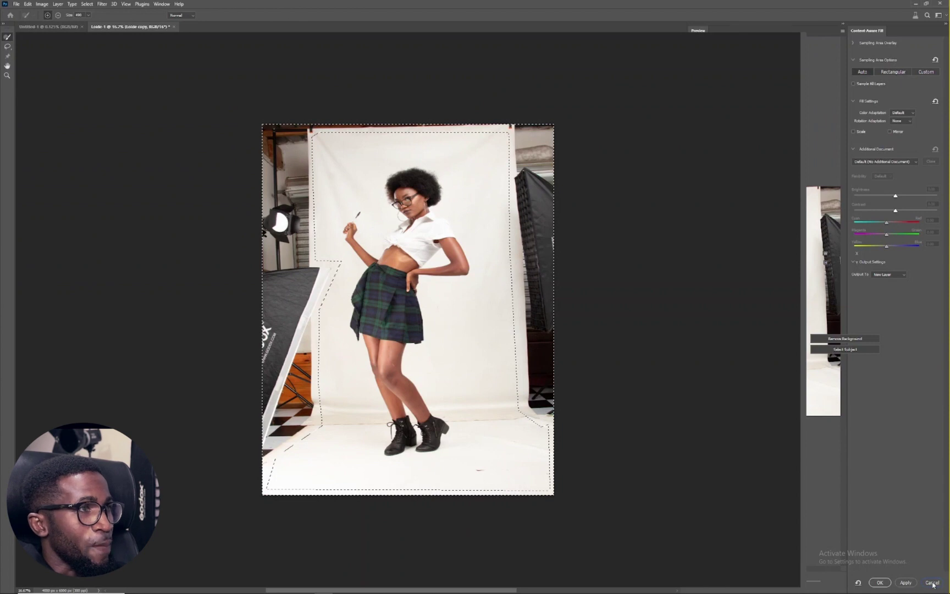
click(932, 583)
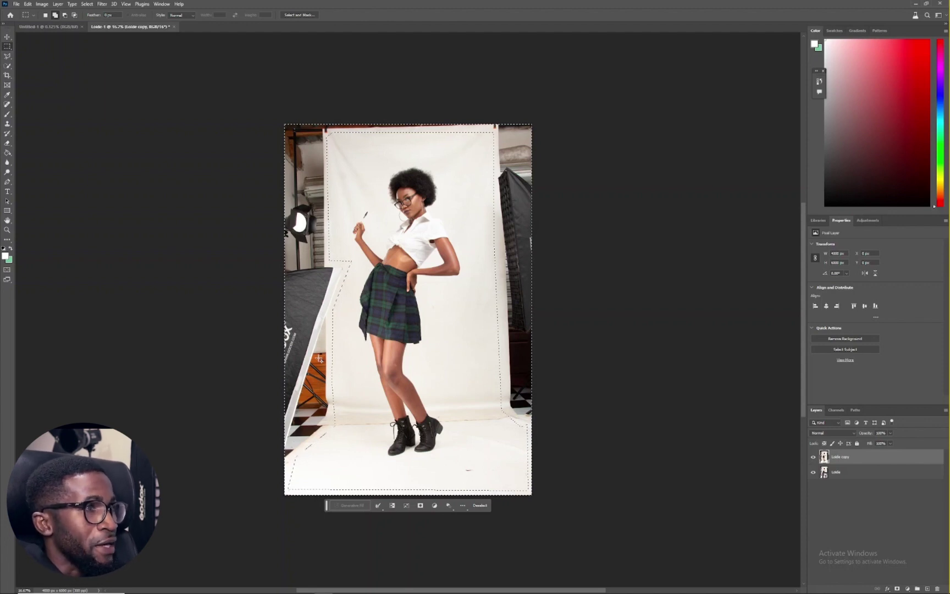
- Fill the selected studio surroundings with Content-Aware contents at 100% opacity in Normal mode with color adaptation, and deselect
key(shift+F5)
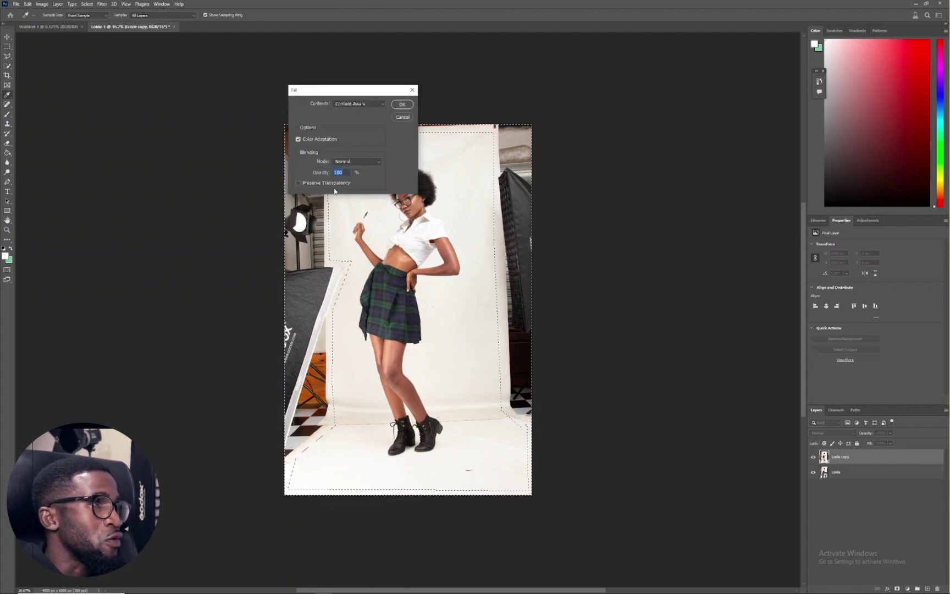
click(403, 105)
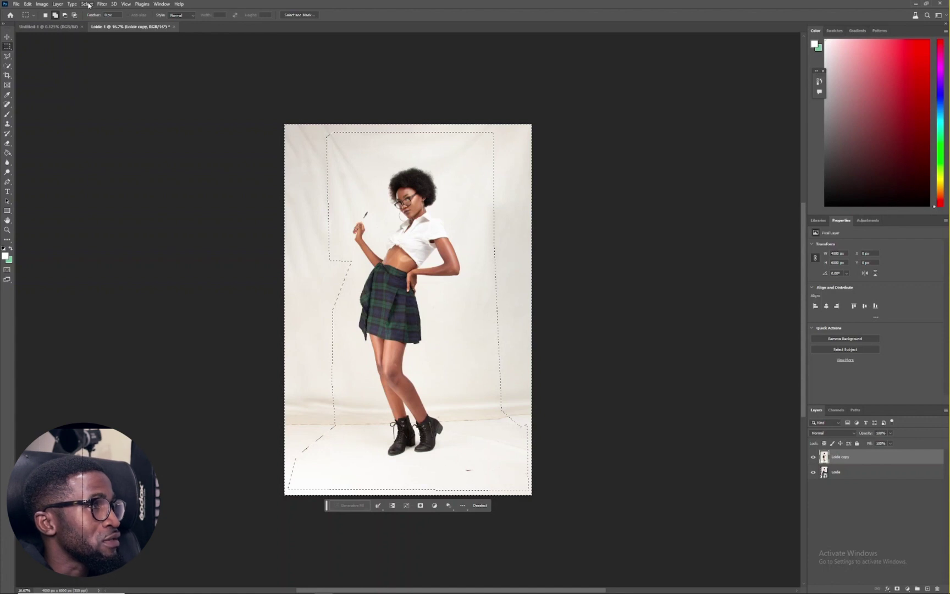
click(87, 5)
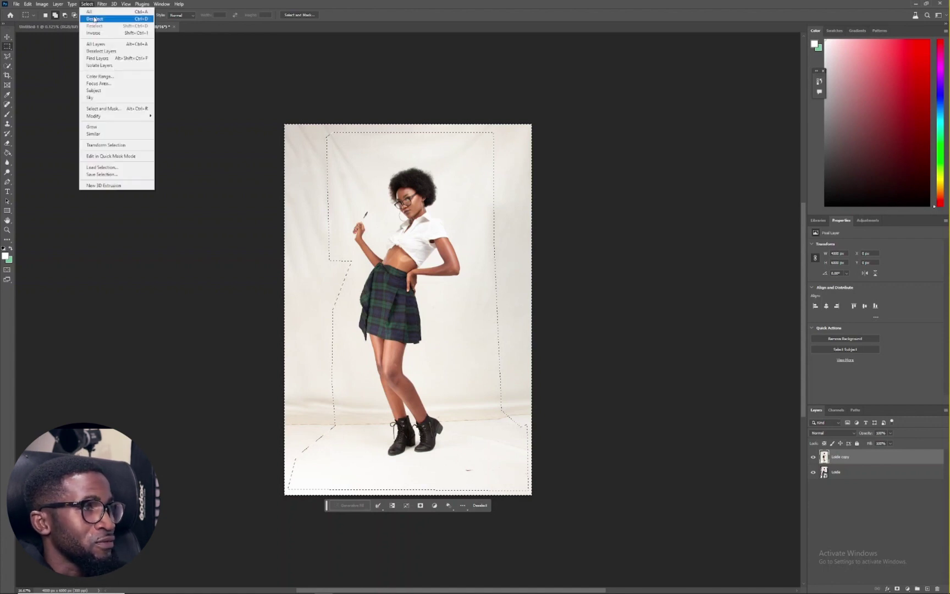
click(94, 19)
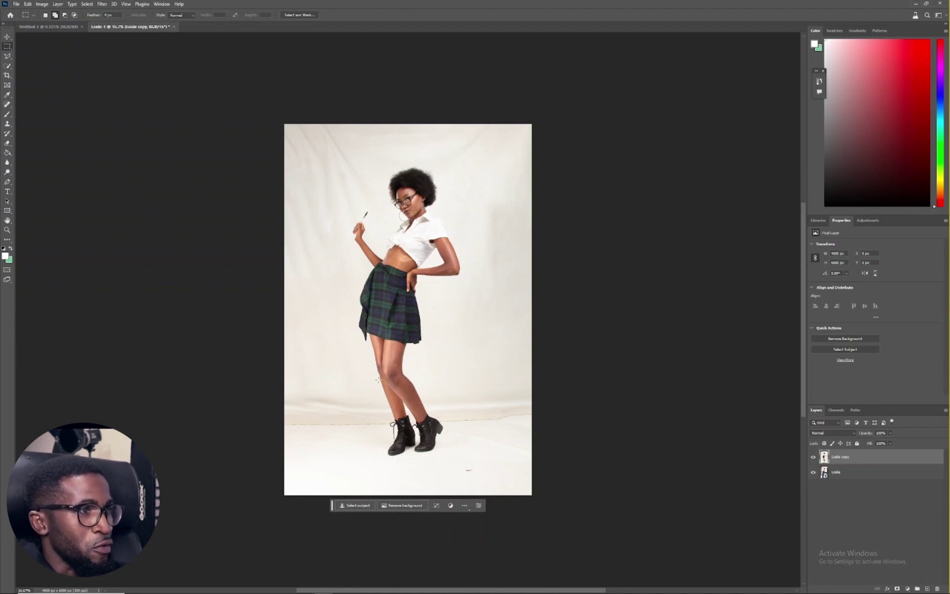
- Make two duplicates of the content-aware filled photo layer
click(7, 230)
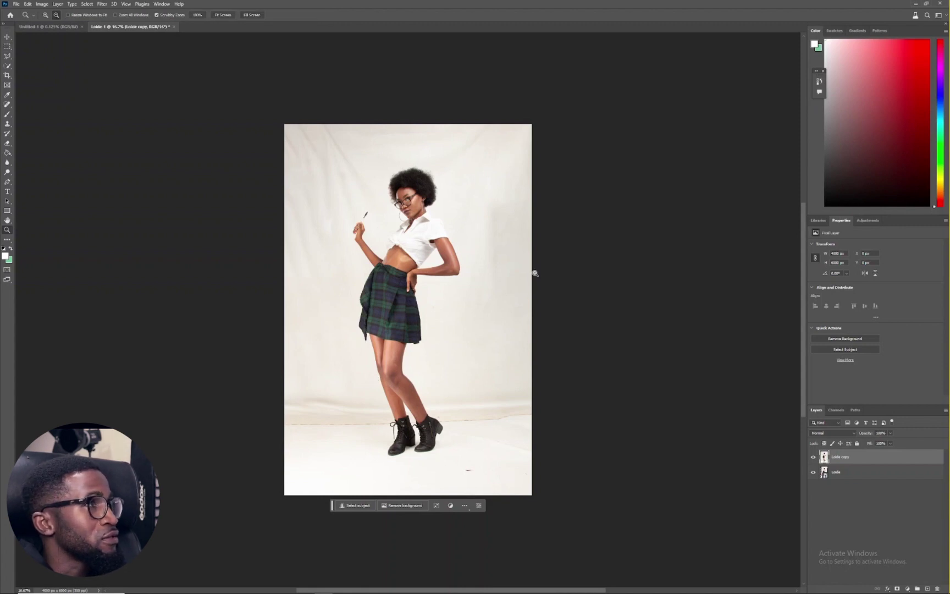
click(476, 430)
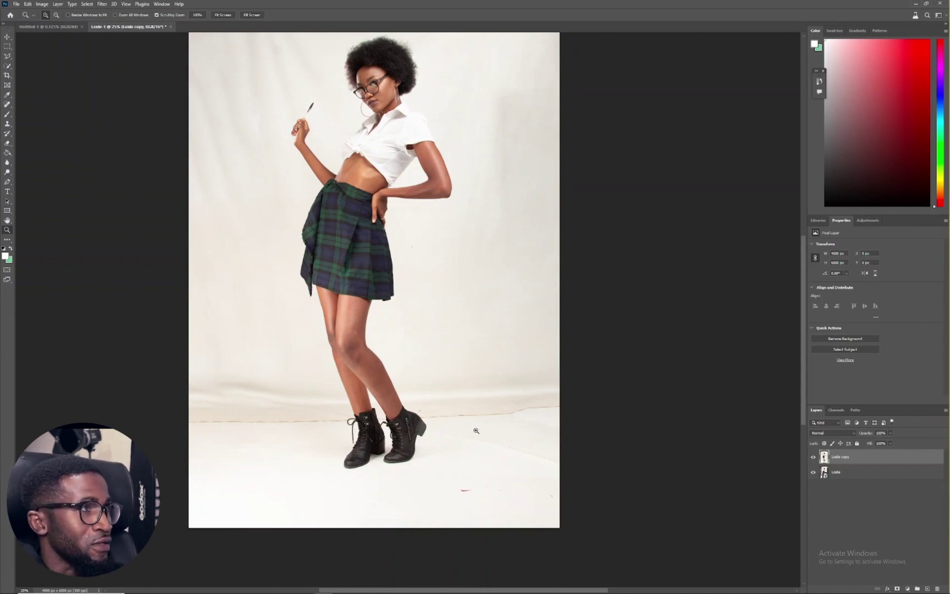
click(476, 431)
alt+click(432, 346)
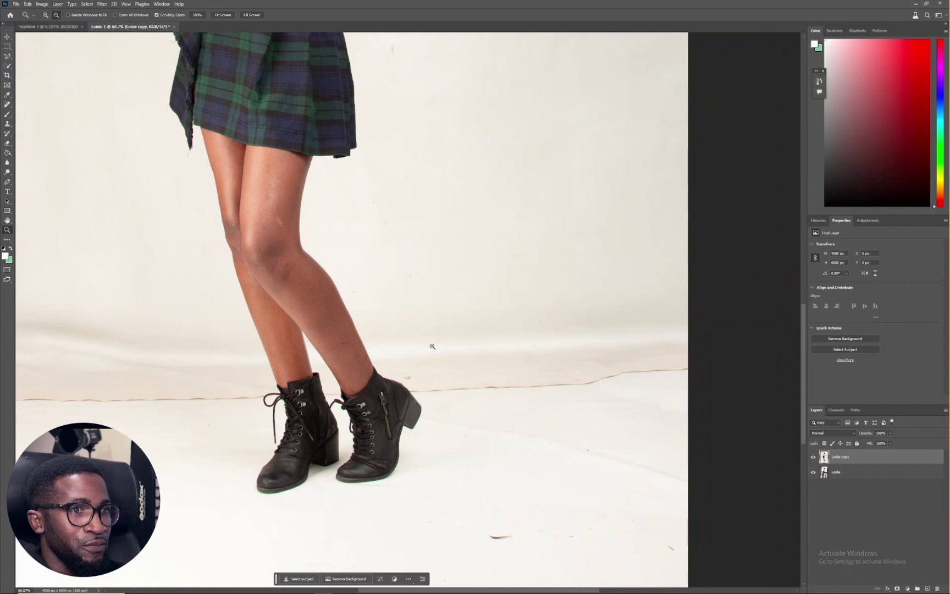
key(ctrl+0)
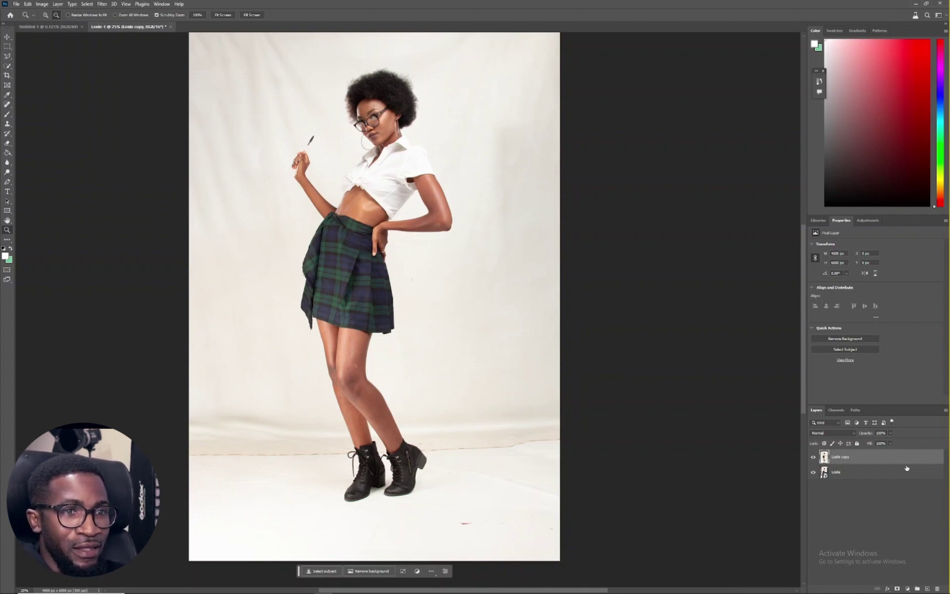
drag(906, 468, 928, 587)
drag(896, 457, 897, 468)
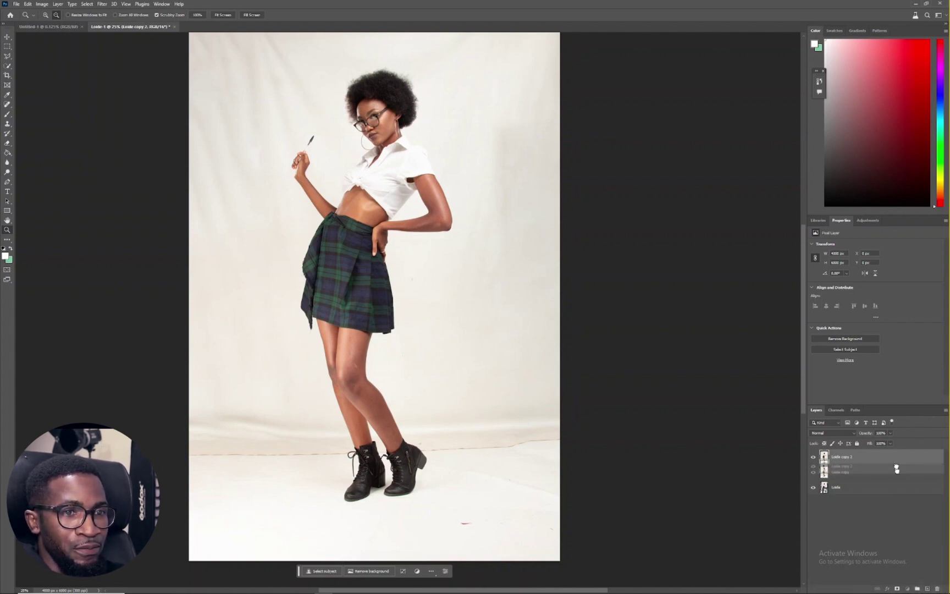
drag(896, 469, 896, 469)
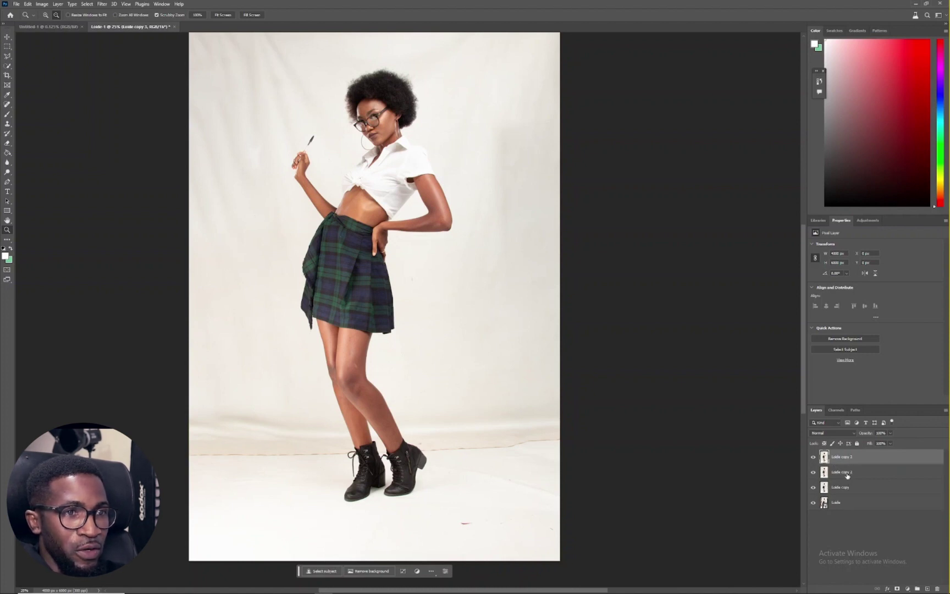
- Rename the lower of the two new layer copies to LF and select the topmost copy
double_click(845, 472)
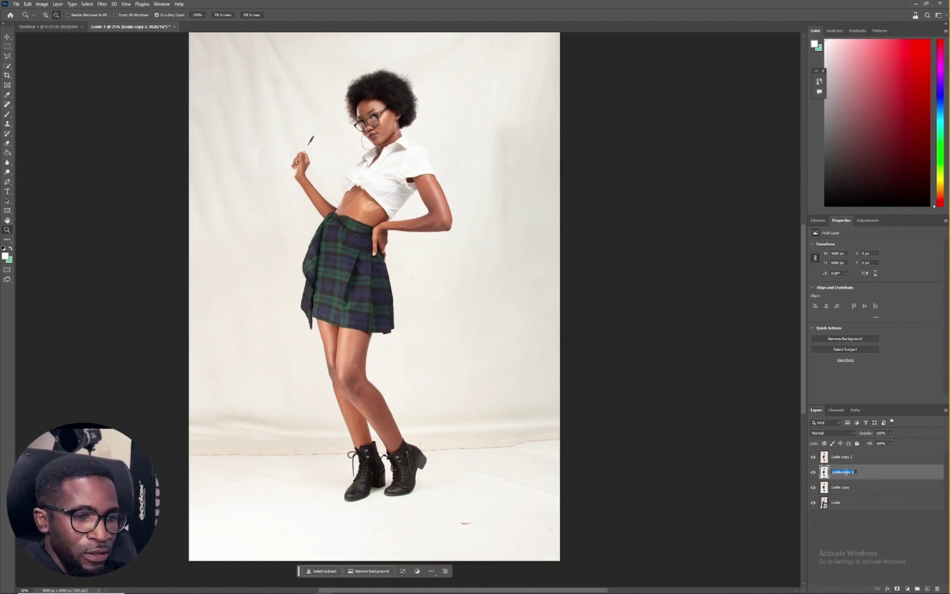
text(L)
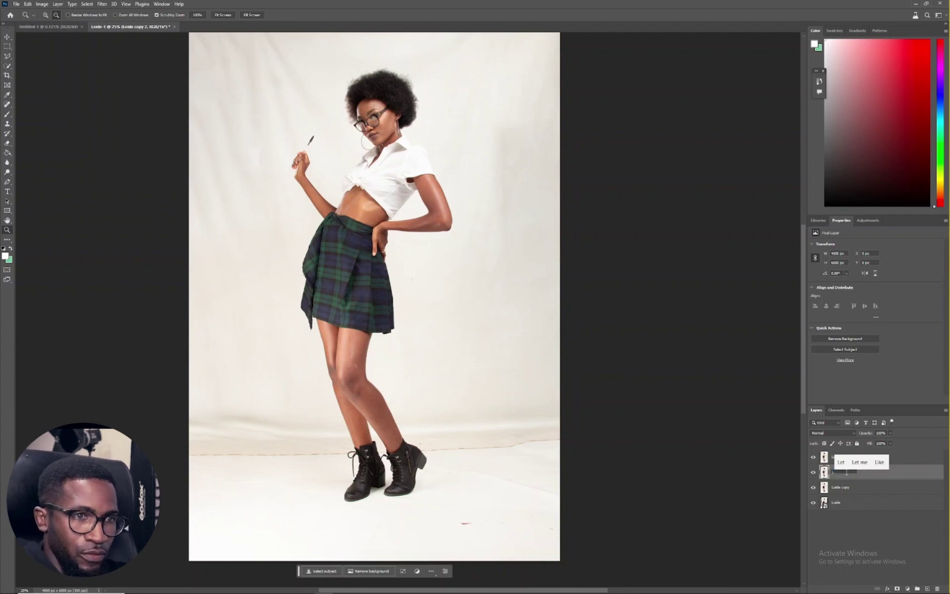
text(F)
click(849, 461)
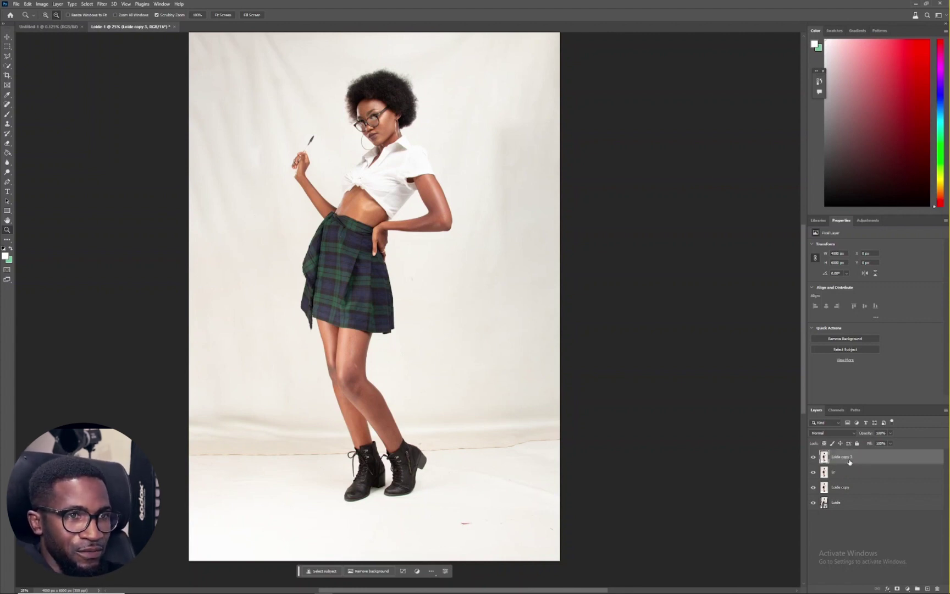
- Rename the topmost layer copy to HF
double_click(847, 458)
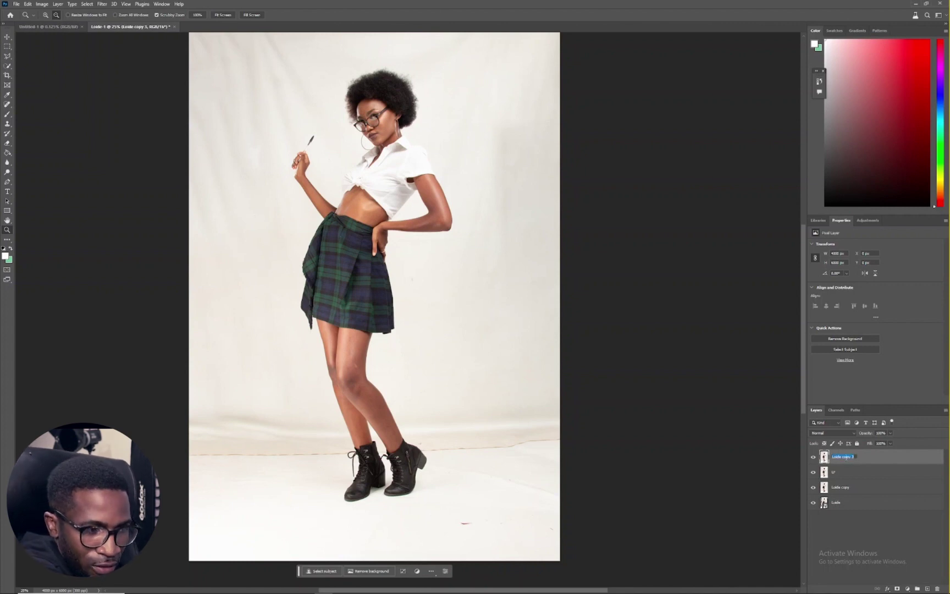
text(H)
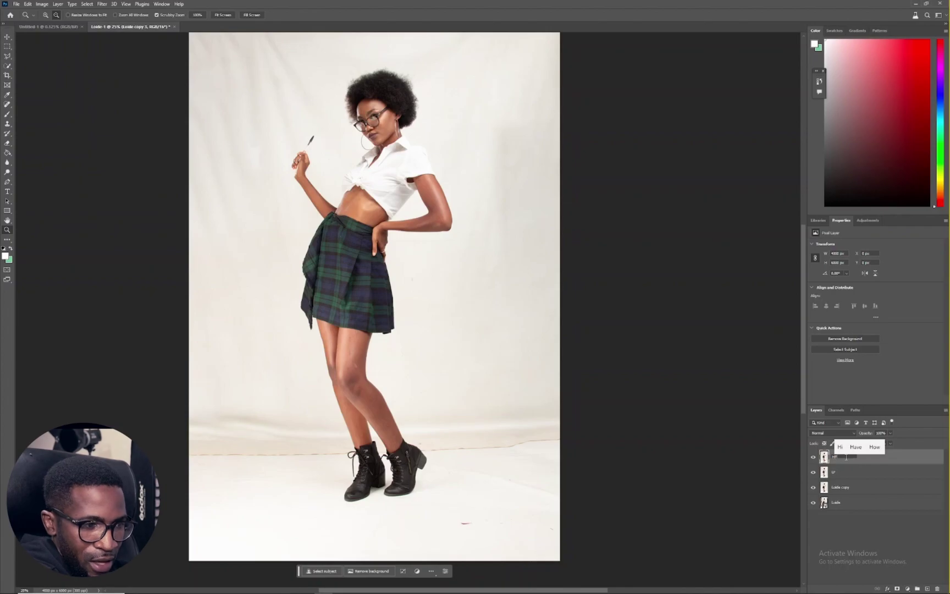
text(F)
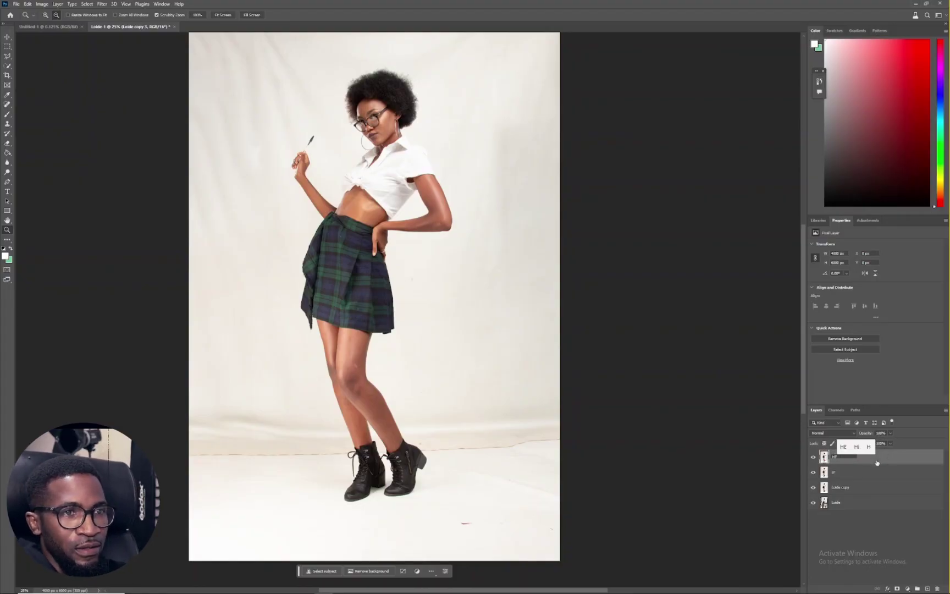
key(Return)
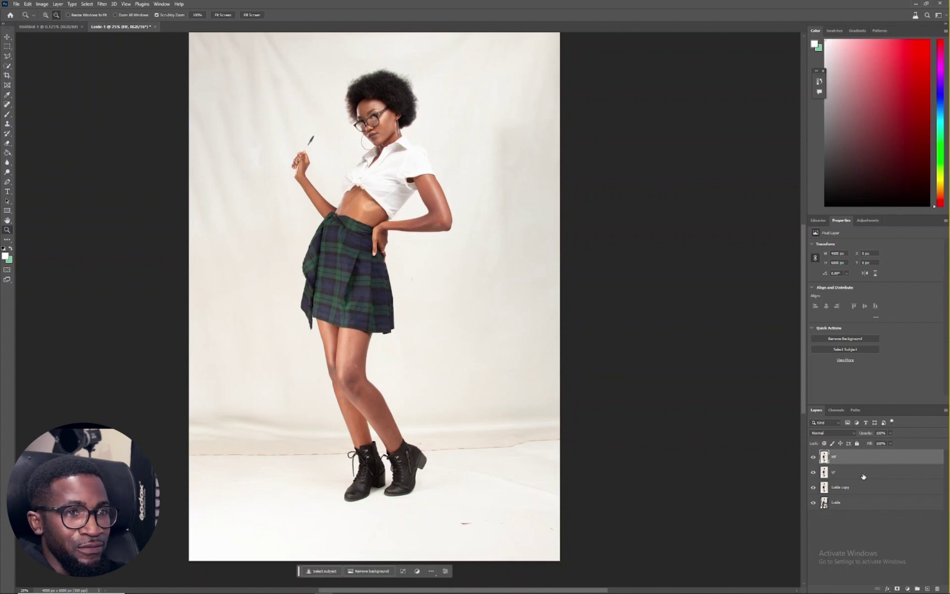
- Hide the HF layer and apply a Gaussian Blur with a radius of 2.4 pixels to the LF layer
click(863, 476)
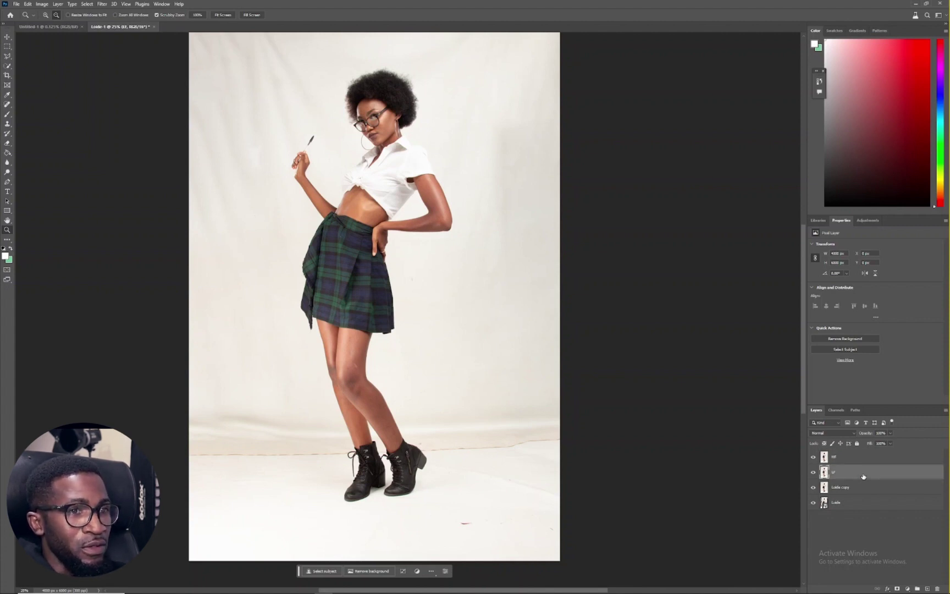
click(814, 457)
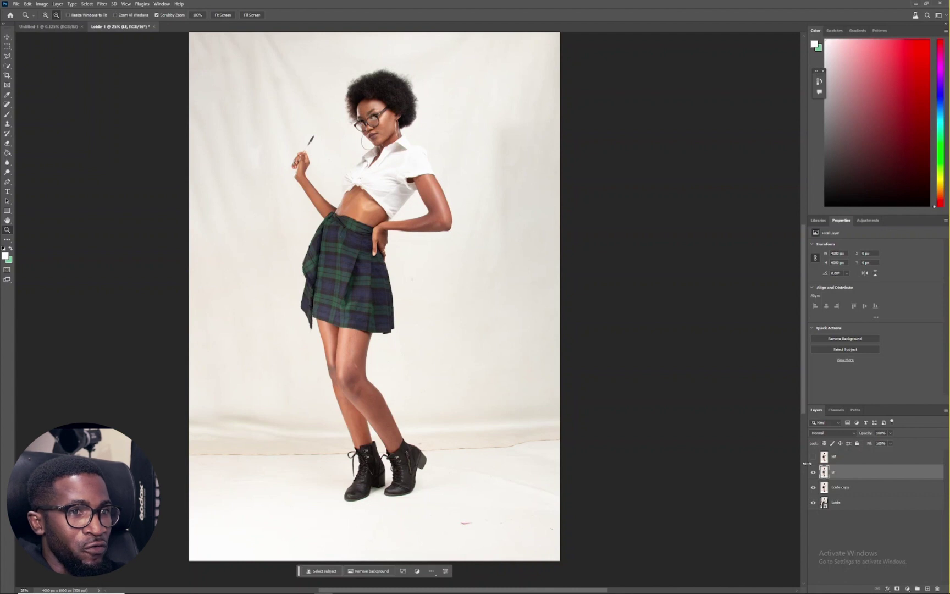
click(102, 4)
mouse_move(152, 109)
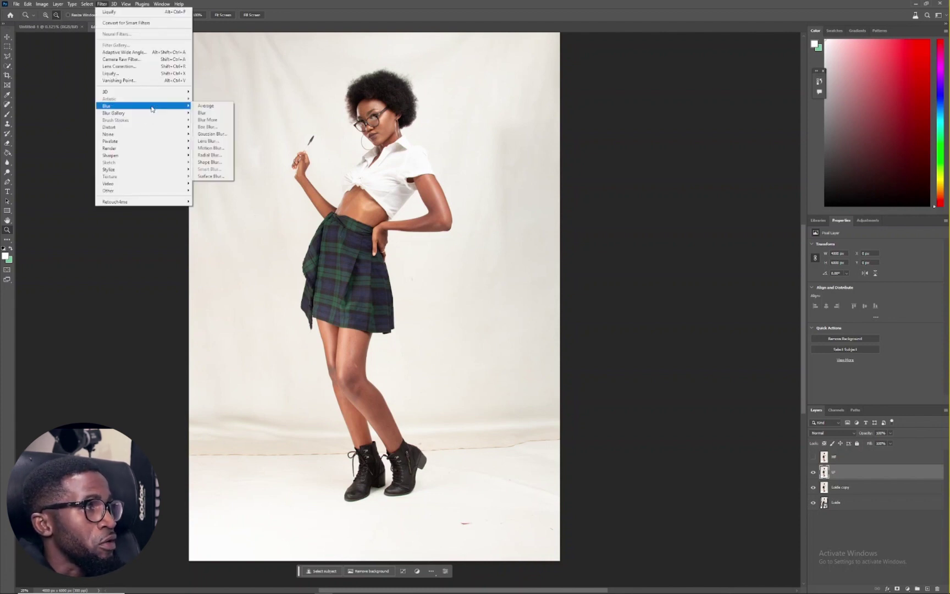
click(213, 134)
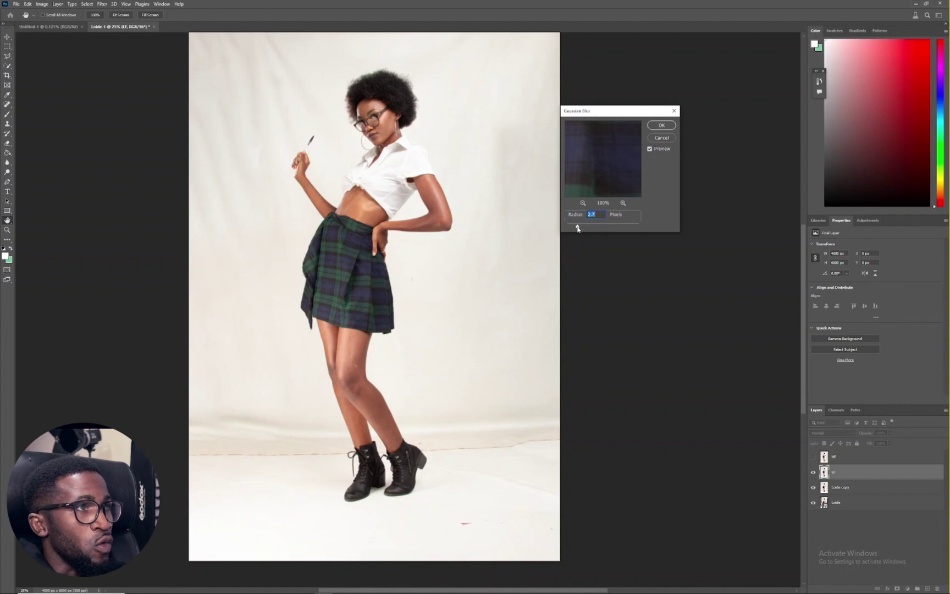
drag(578, 228, 575, 227)
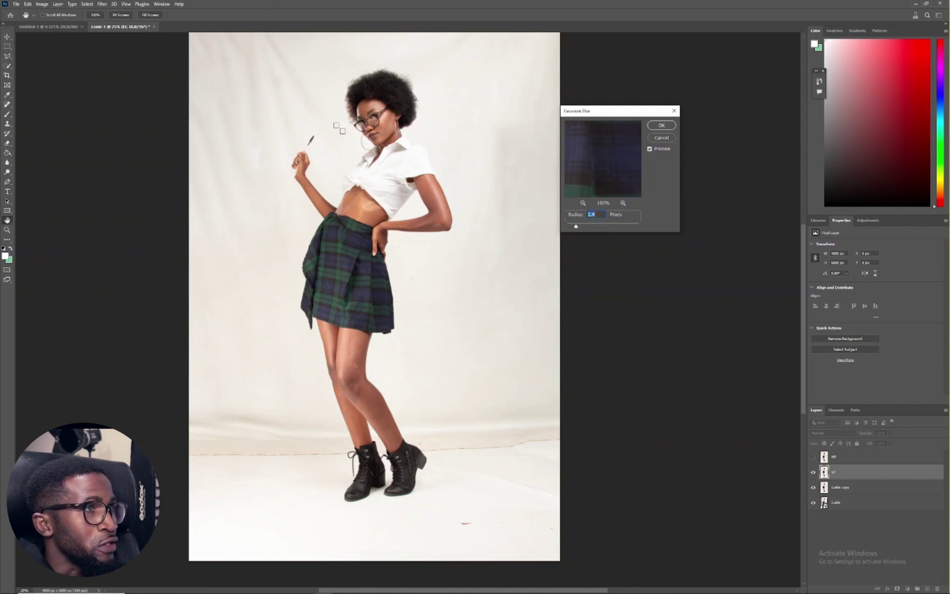
key(alt)
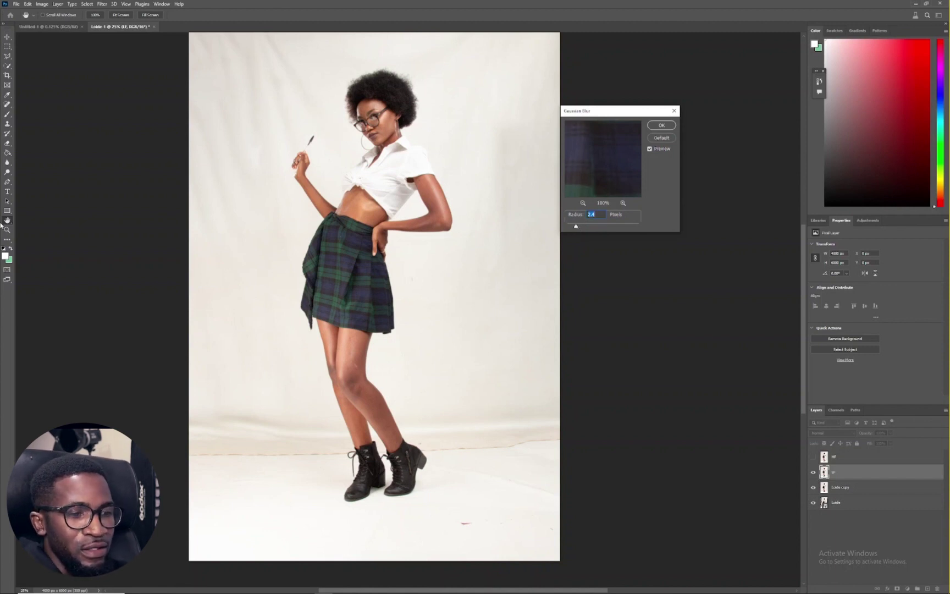
key(ctrl+plus)
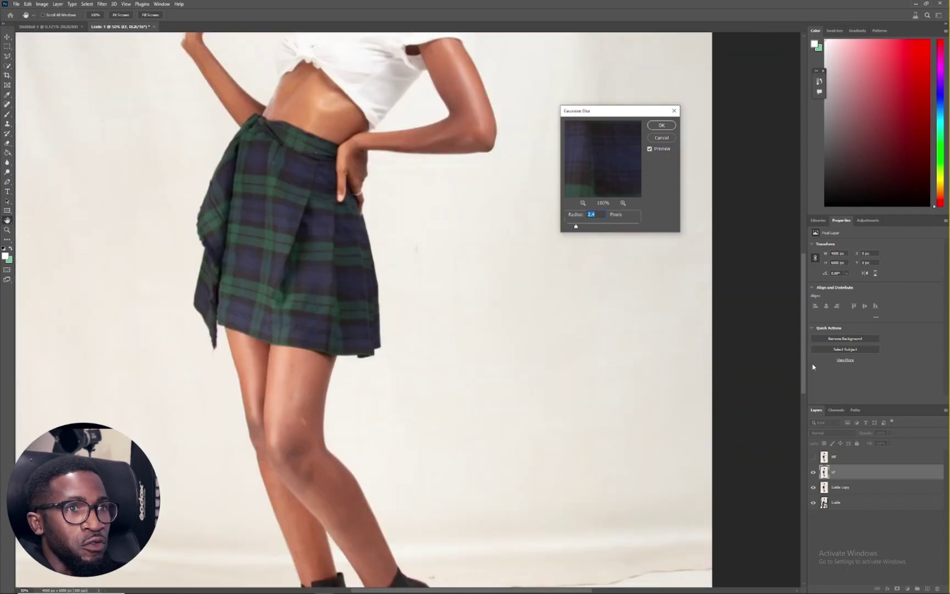
drag(804, 369, 801, 318)
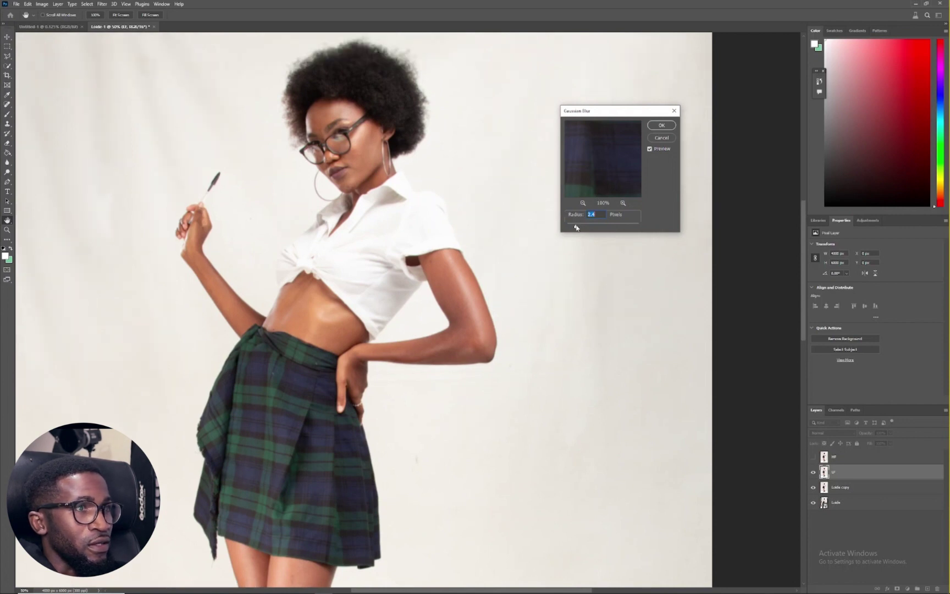
drag(576, 227, 575, 227)
text(2)
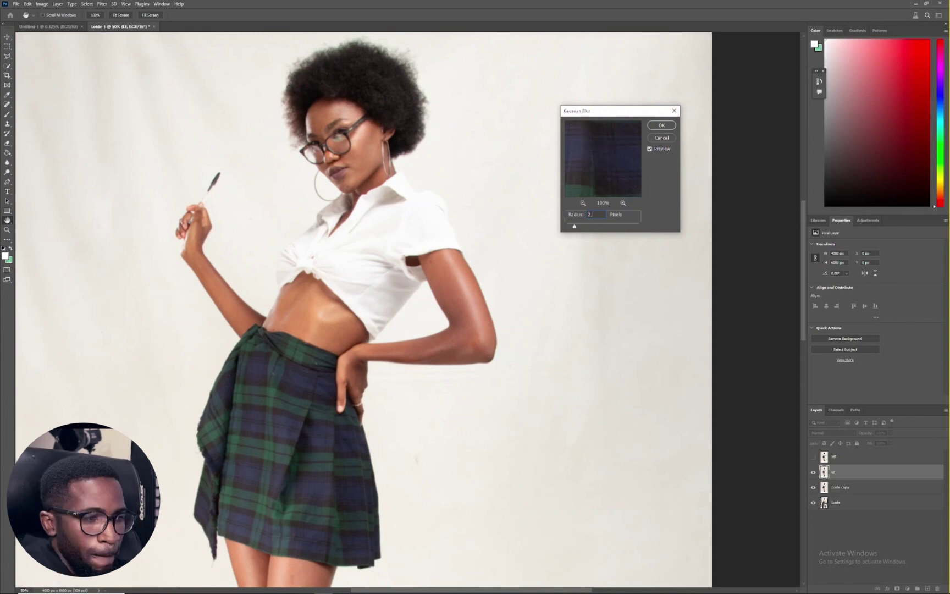
text(.4)
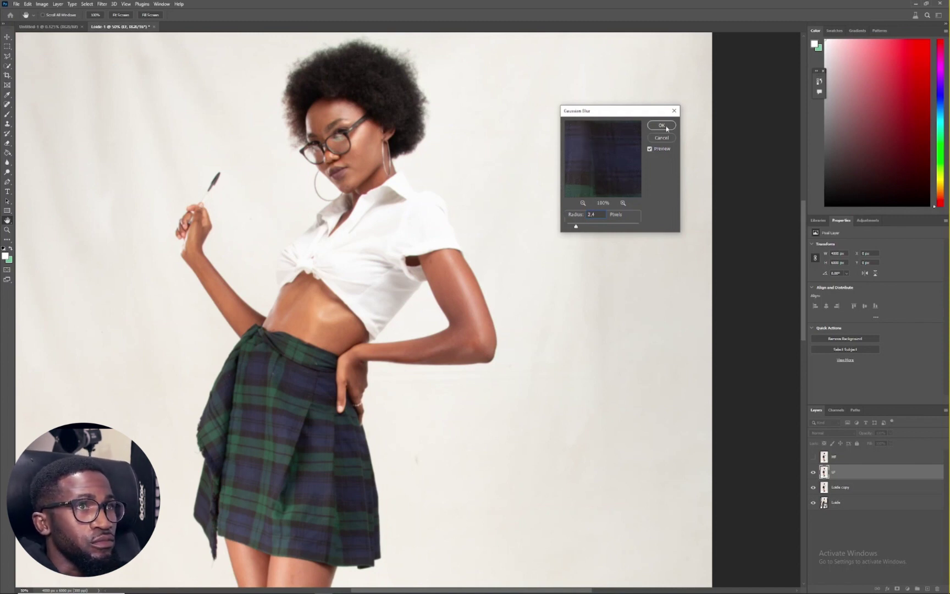
click(662, 126)
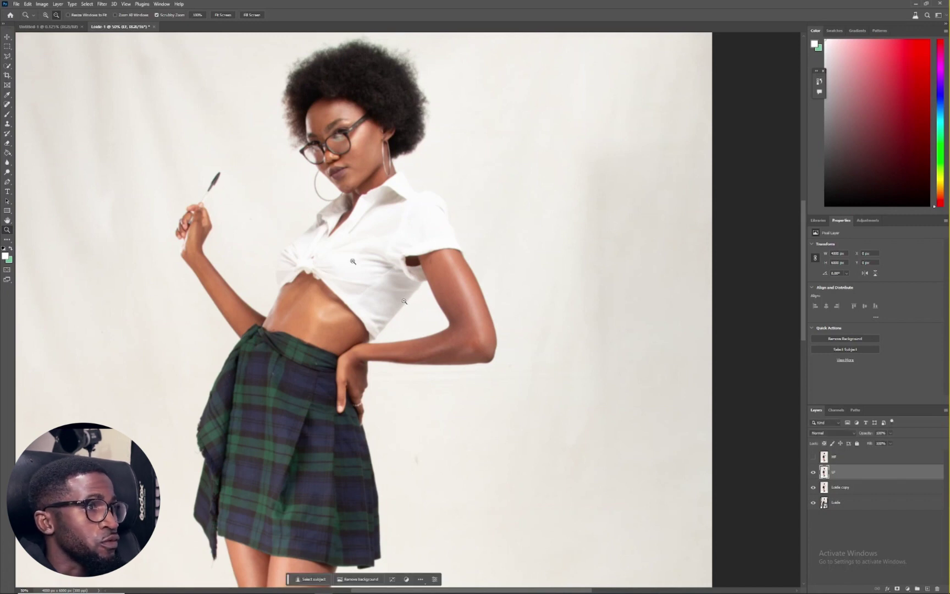
- Show the HF layer and use Apply Image on it with layer LF as source, Subtract blending, scale 2 and offset 128
key(ctrl+minus)
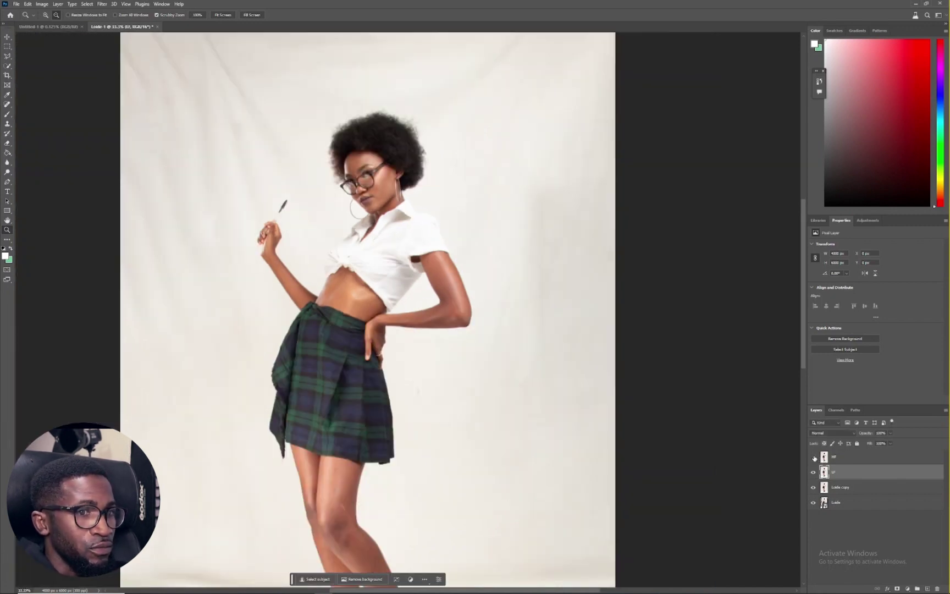
click(840, 457)
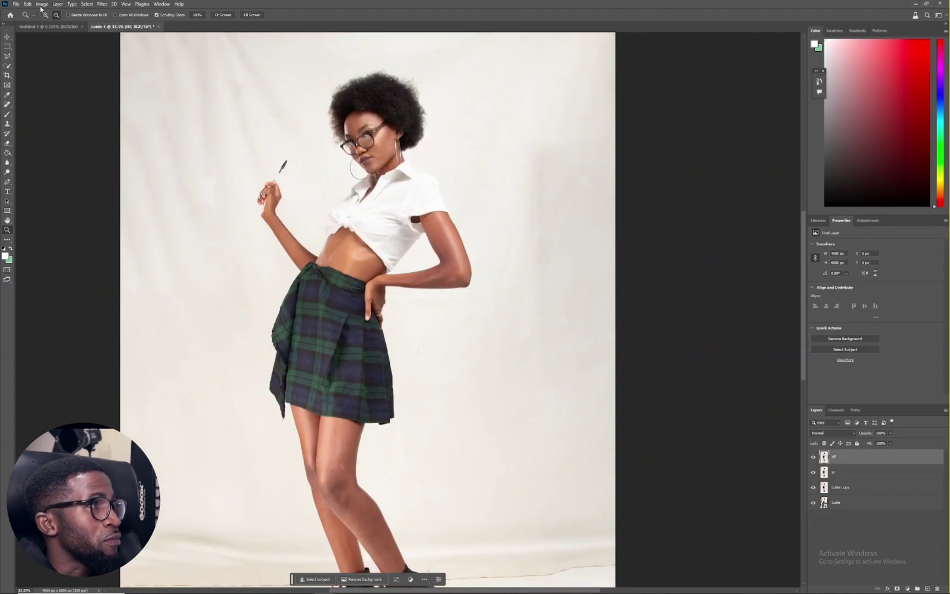
click(41, 4)
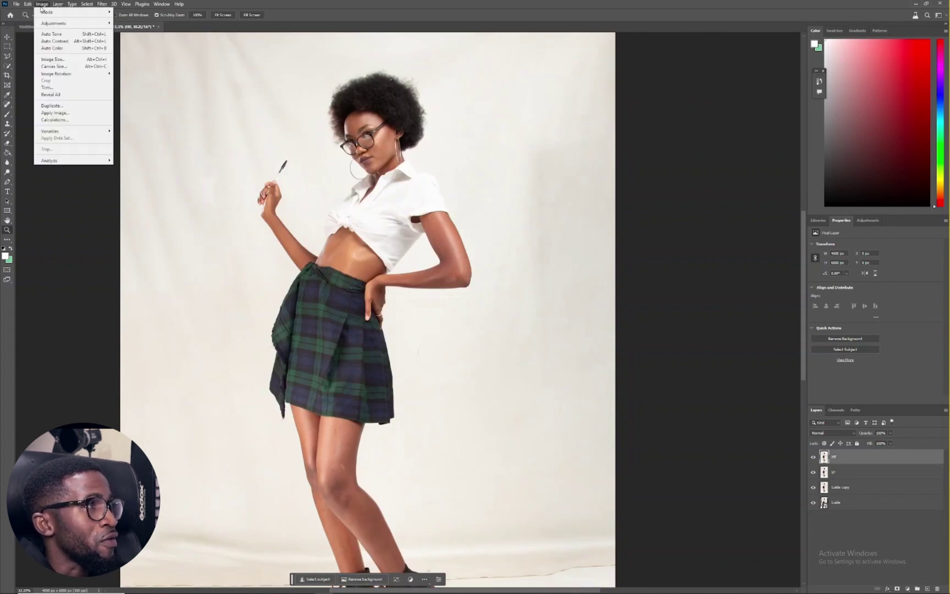
click(77, 113)
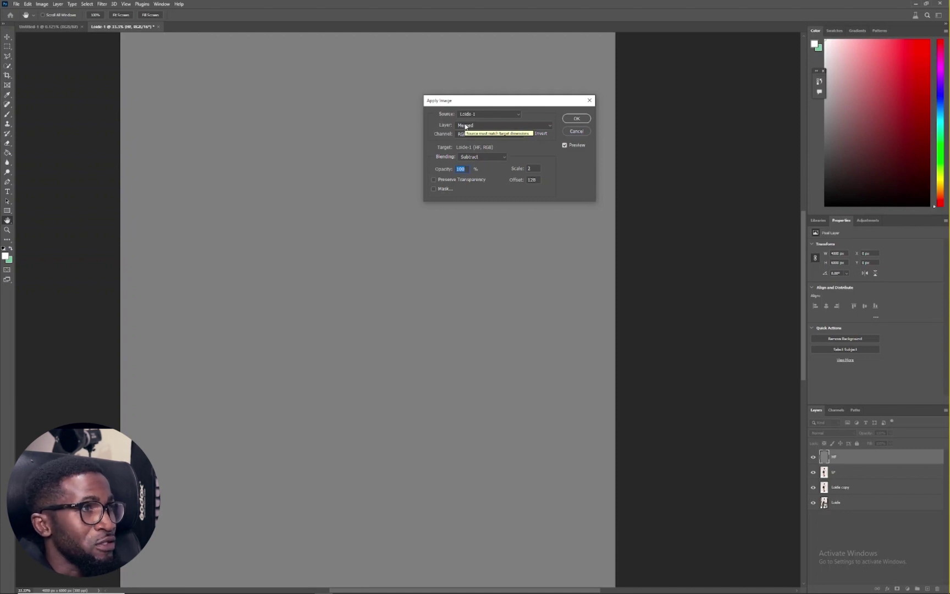
click(465, 125)
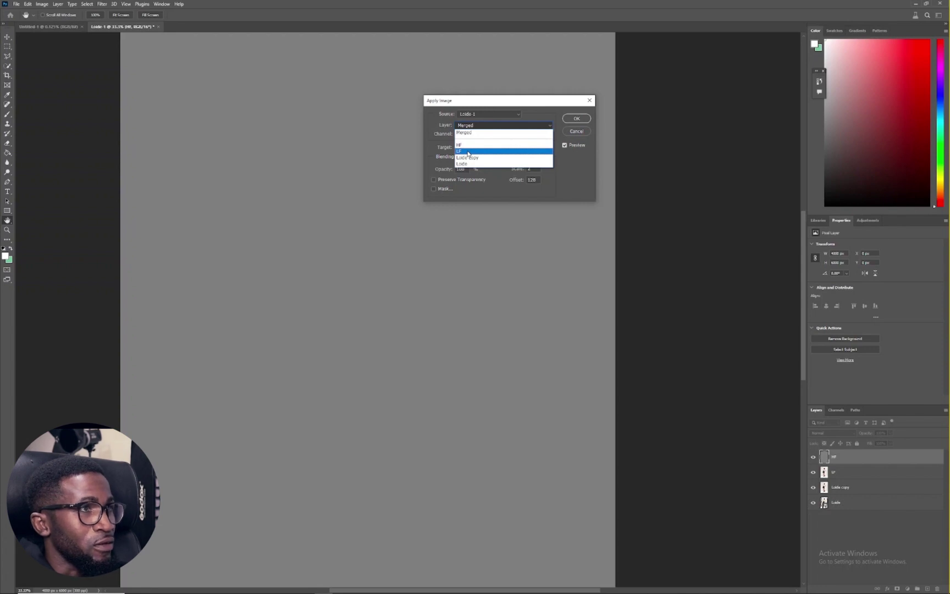
click(468, 152)
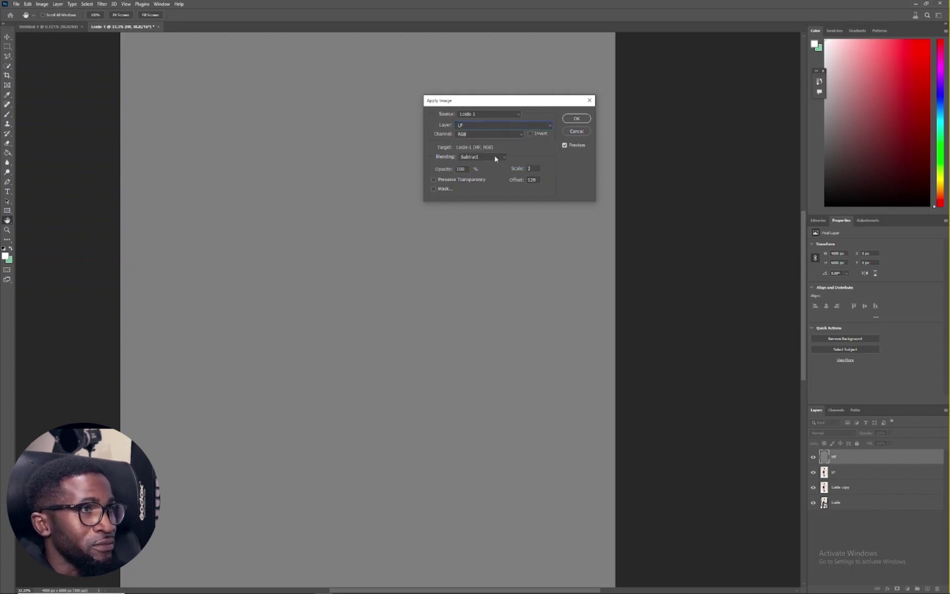
click(495, 158)
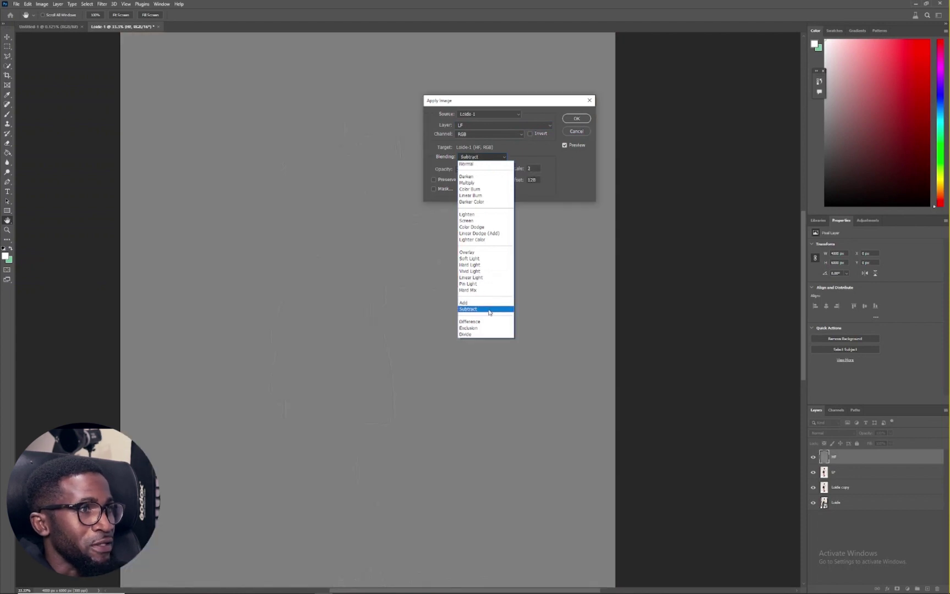
click(489, 309)
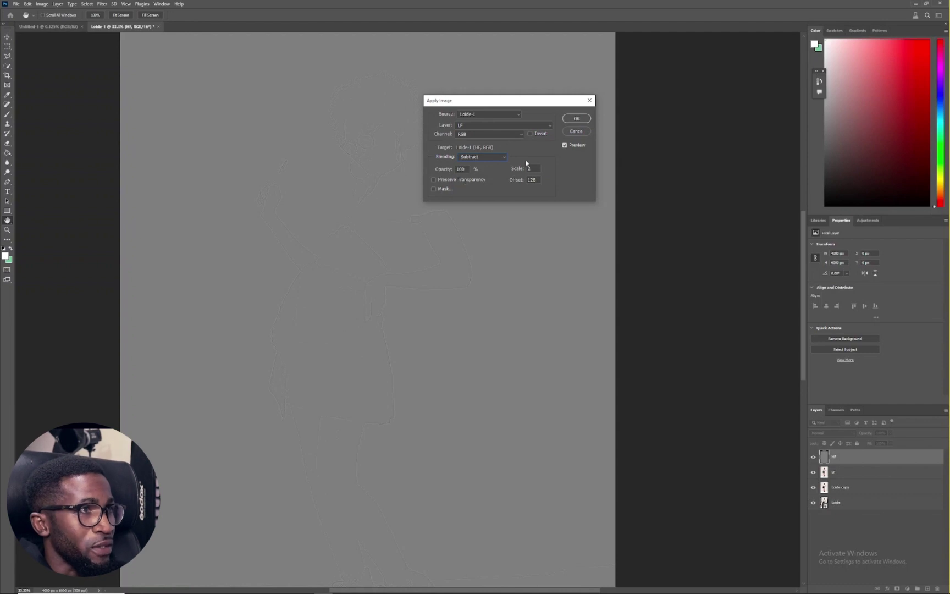
click(577, 118)
- Set the HF layer's blend mode to Linear Light
key(z)
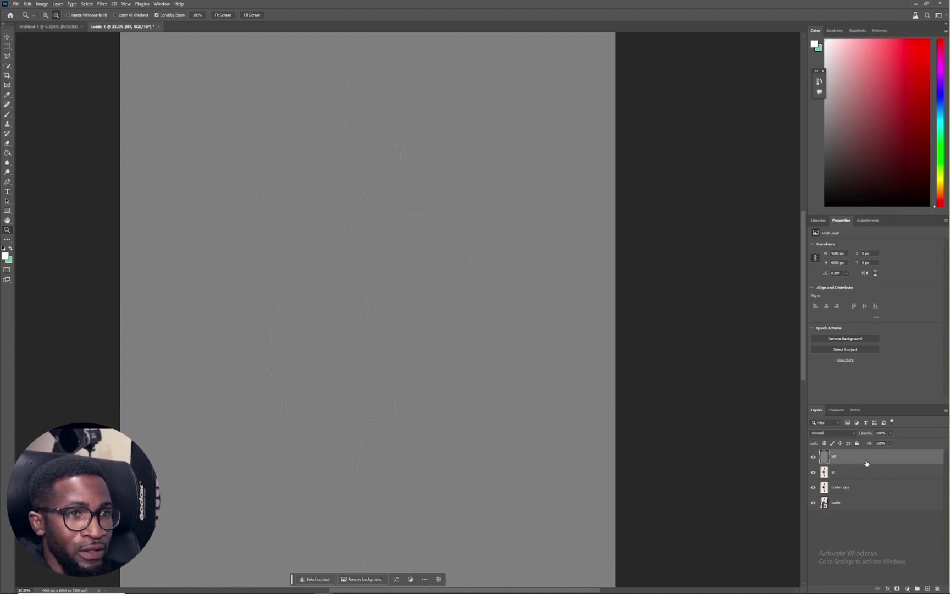
click(831, 431)
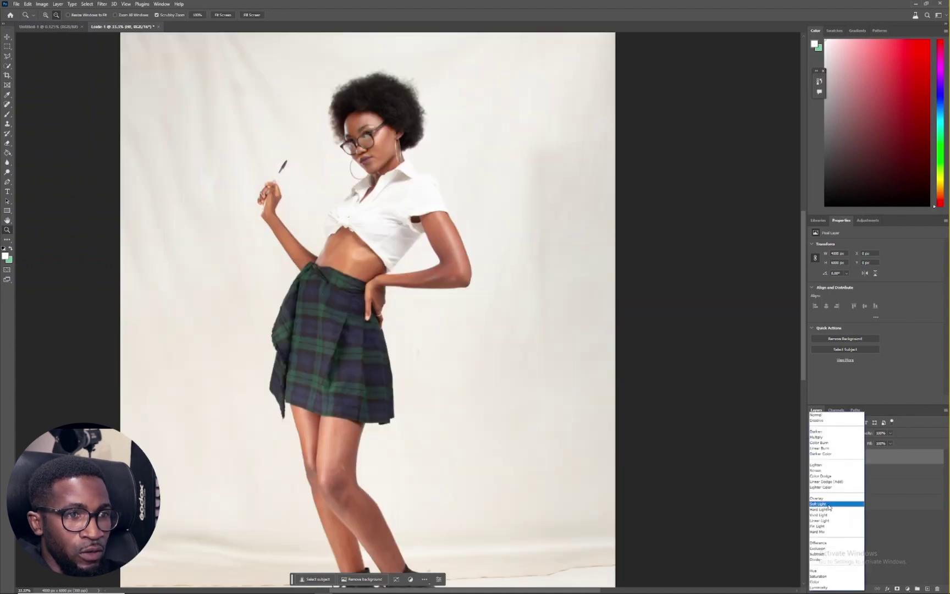
click(830, 521)
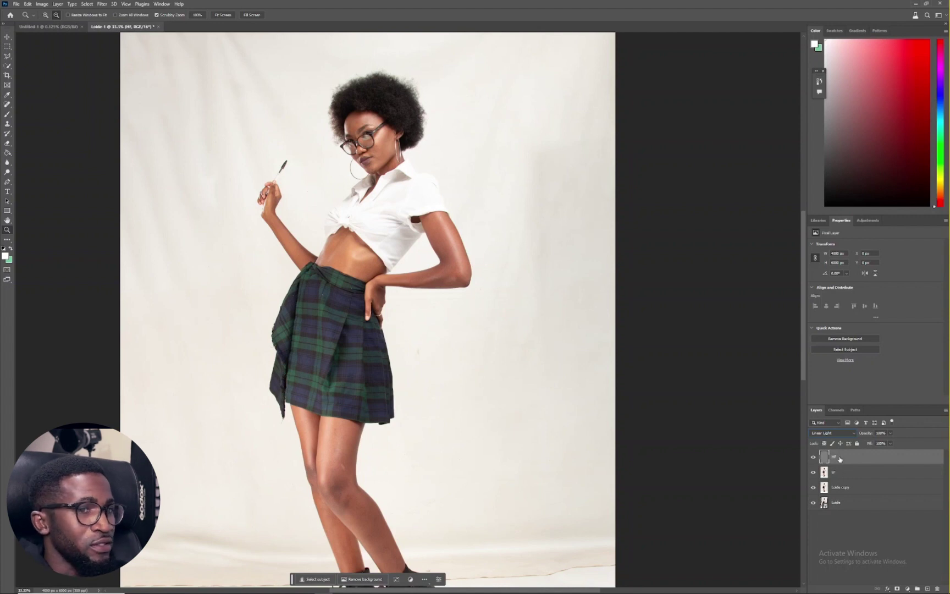
- On the photo copy layer below LF, select around the full-length model with the Object Selection tool
click(873, 488)
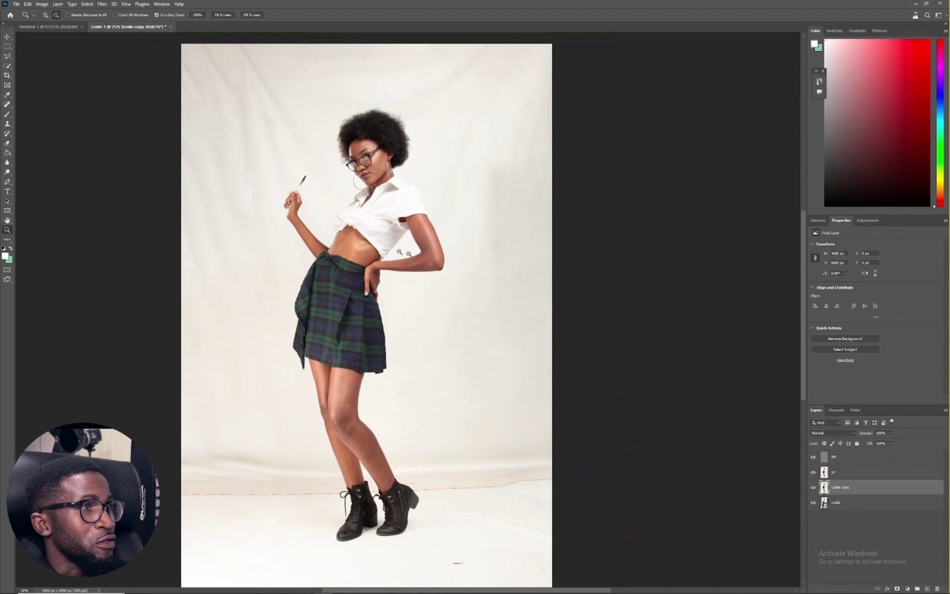
alt+click(408, 253)
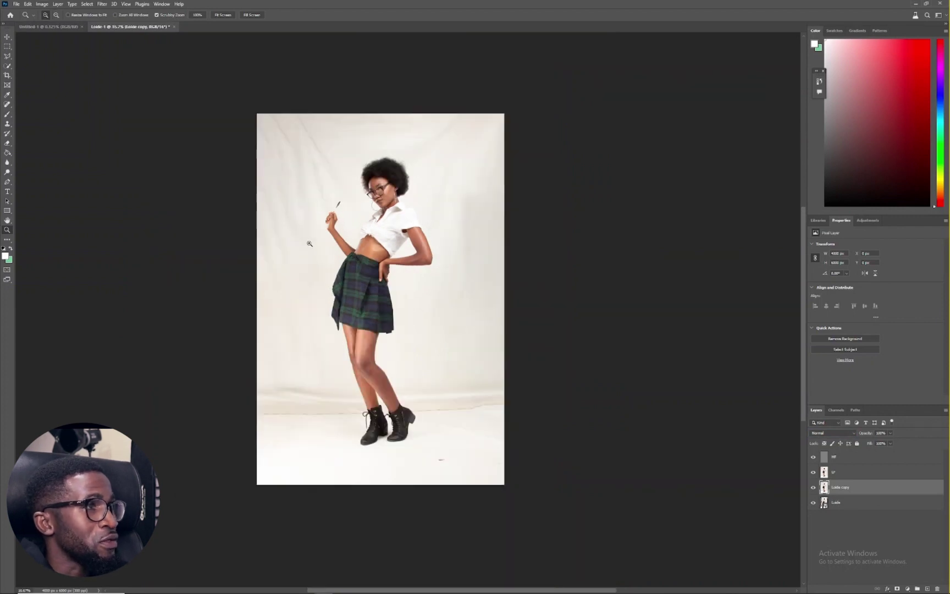
click(310, 244)
click(8, 66)
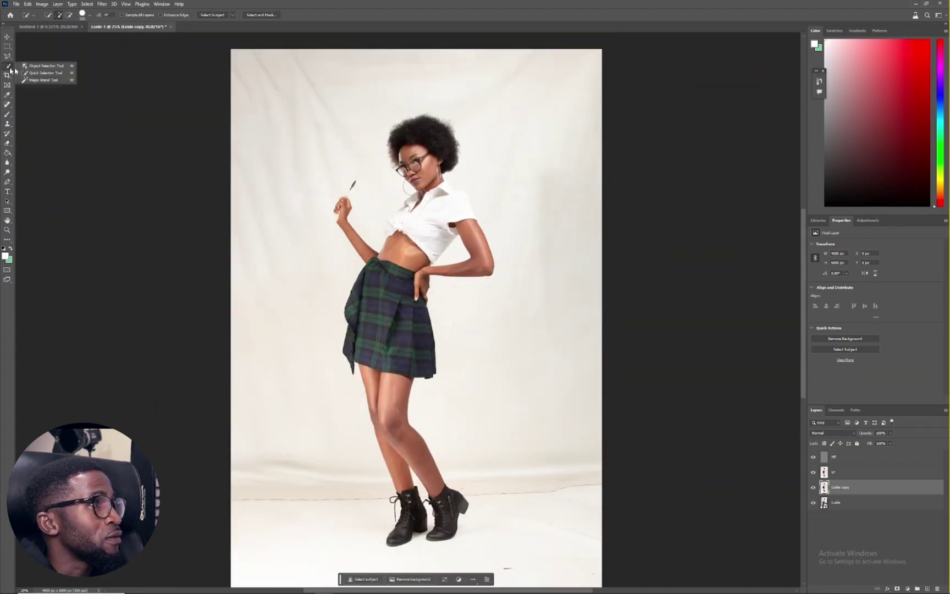
click(41, 69)
drag(314, 101, 539, 556)
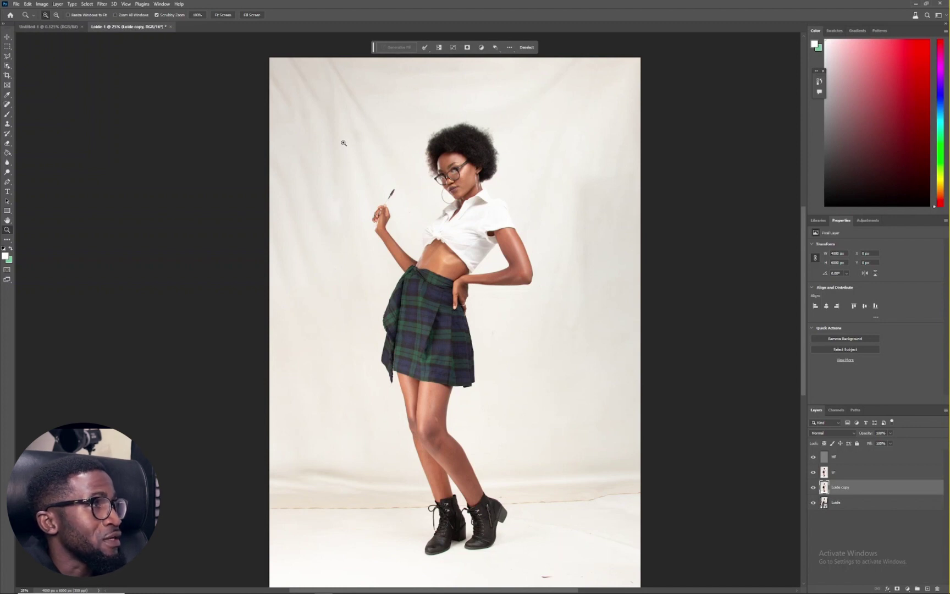
- Set the Mixer Brush's wet, mix and flow values to 100%
key(b)
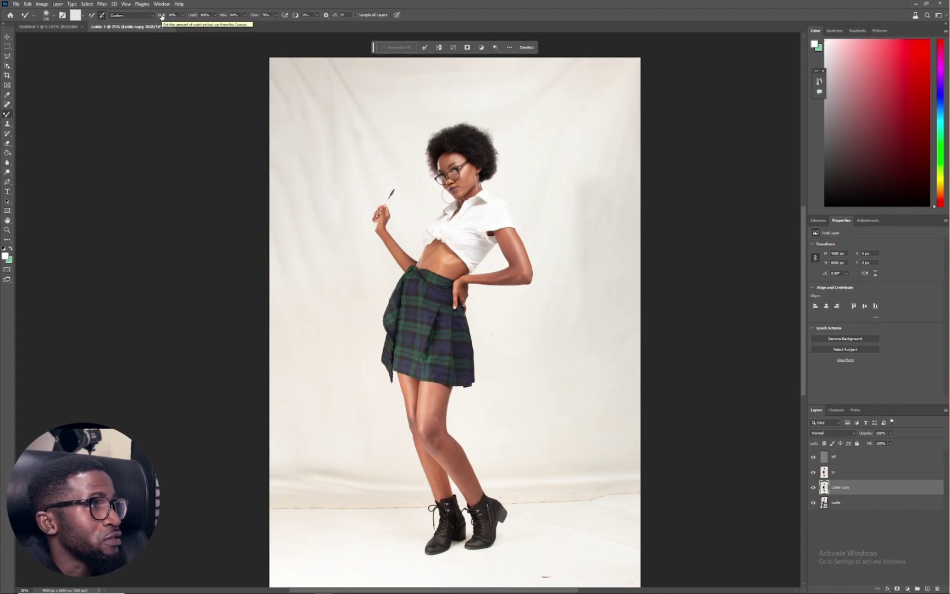
drag(161, 17, 292, 17)
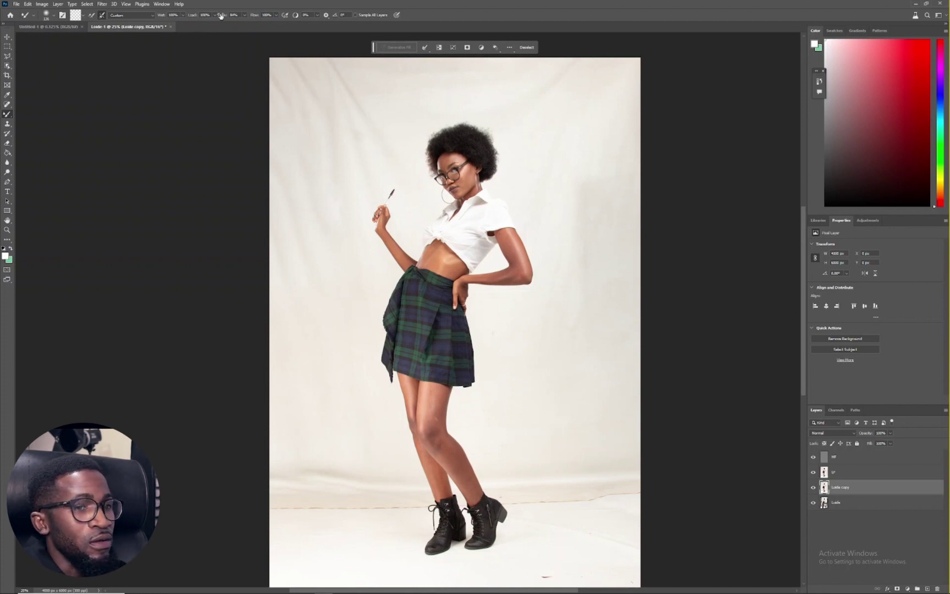
drag(221, 15, 264, 16)
- On layer LF, smooth the backdrop folds and the uneven floor tones around the model with a large, soft Mixer Brush
click(882, 473)
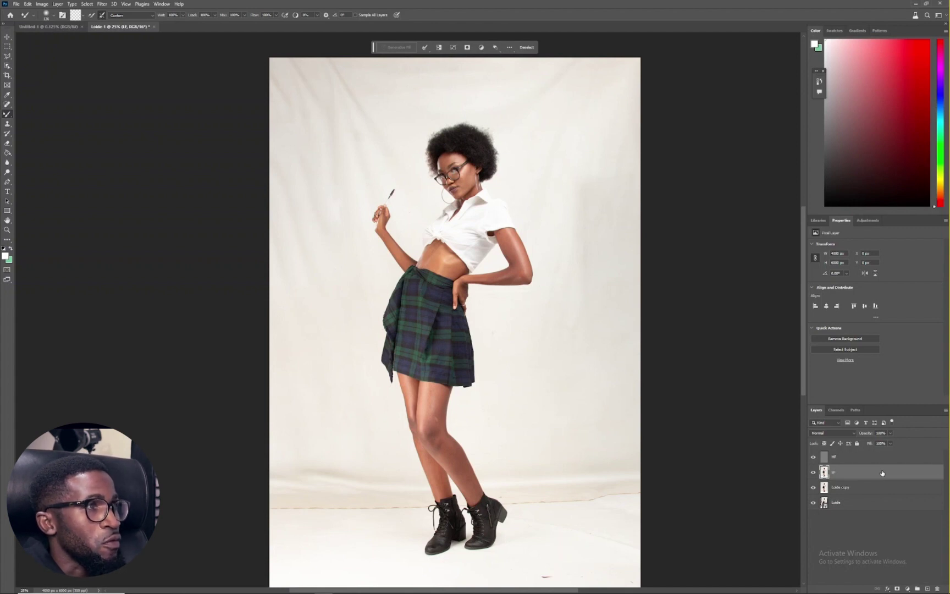
right_click(413, 262)
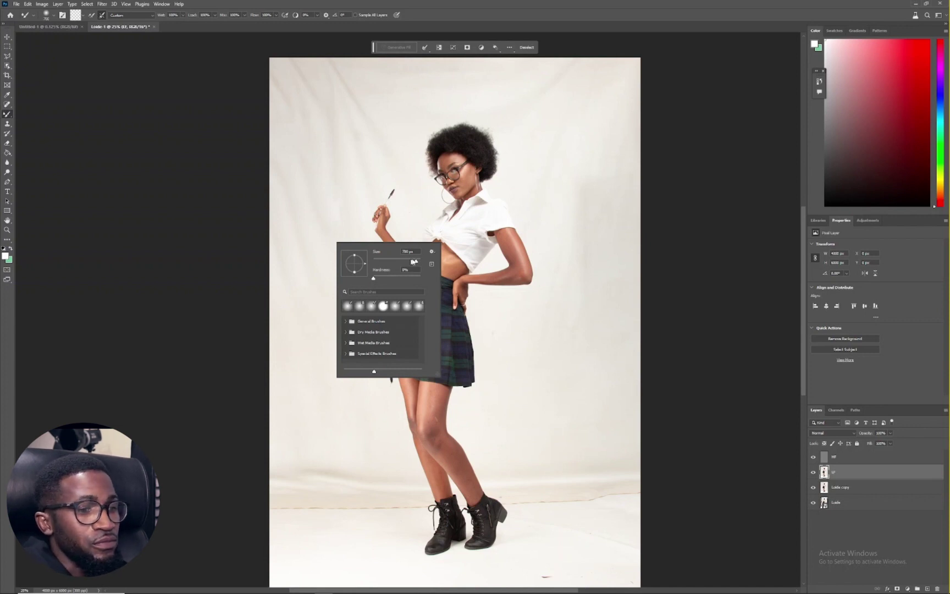
click(360, 125)
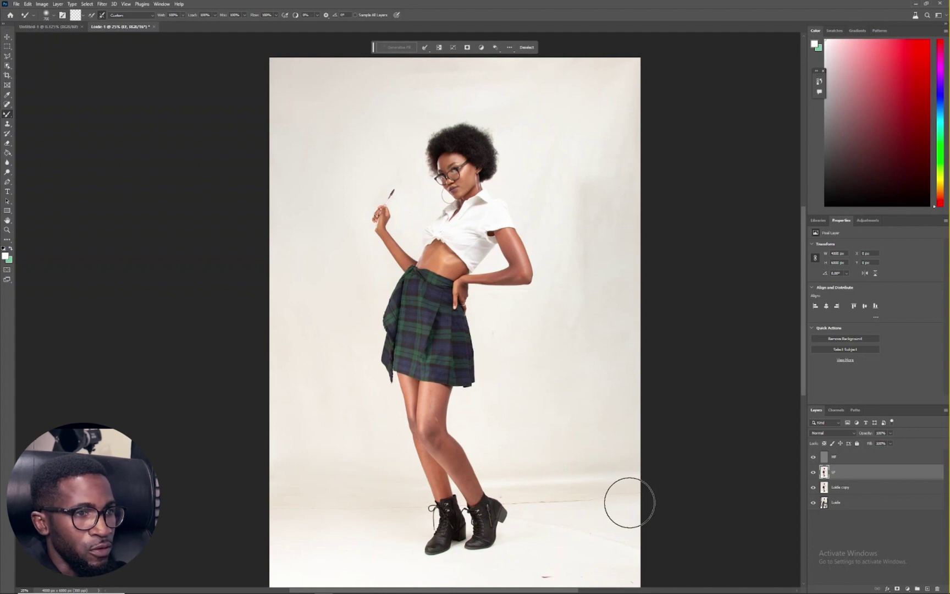
right_click(628, 503)
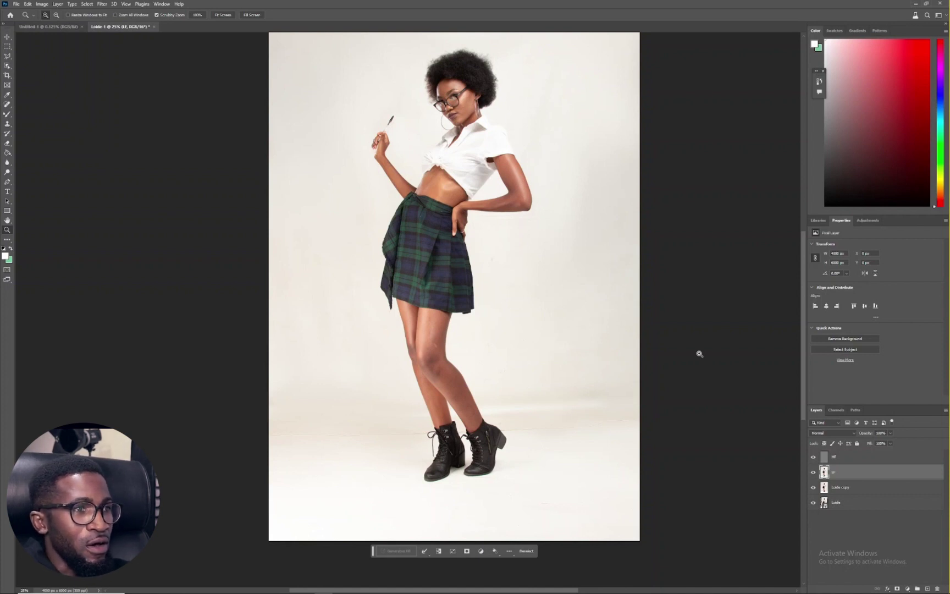
- On the HF layer, erase the floor crease between the model's rear boot heel and the photo's right edge with the Remove tool
double_click(576, 432)
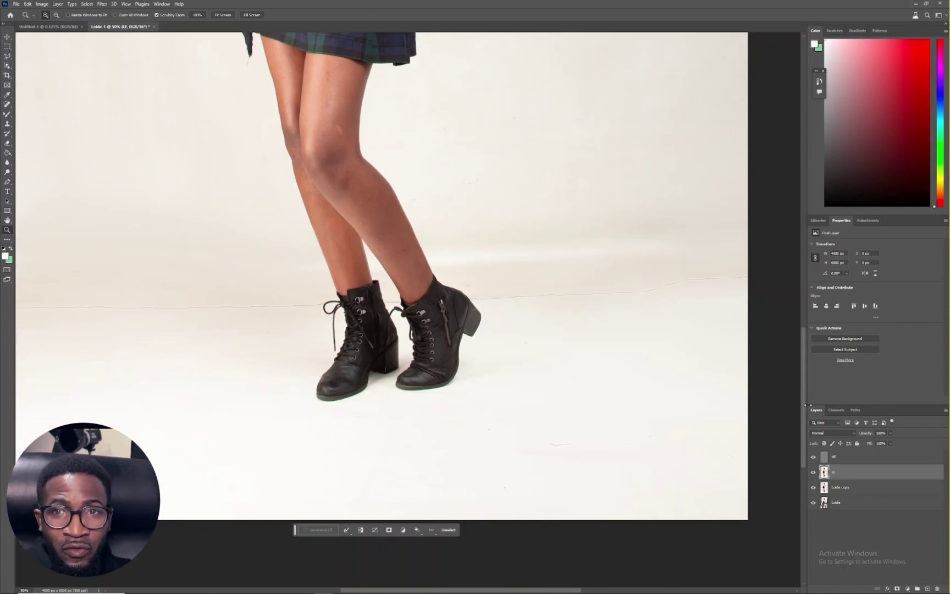
click(9, 105)
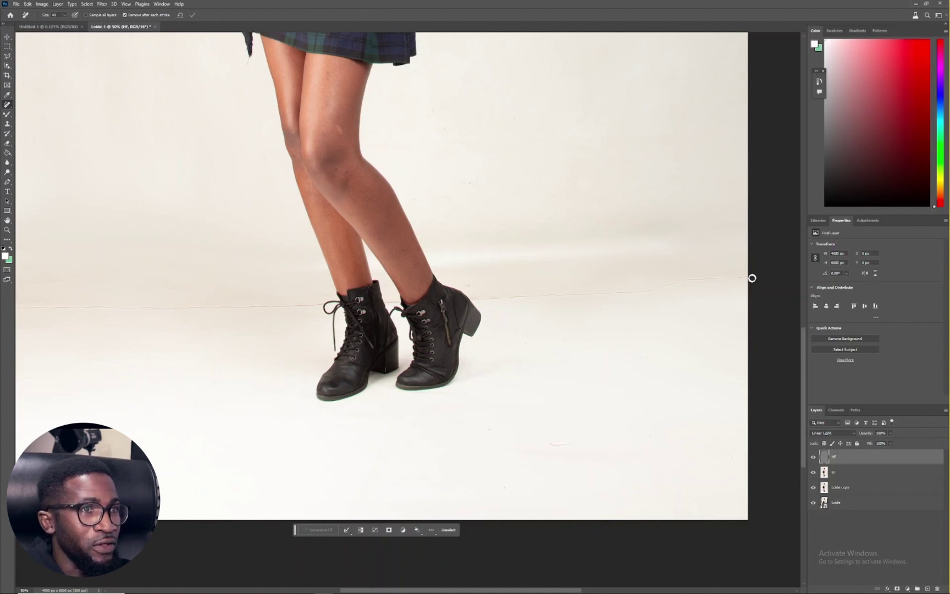
drag(752, 278, 529, 297)
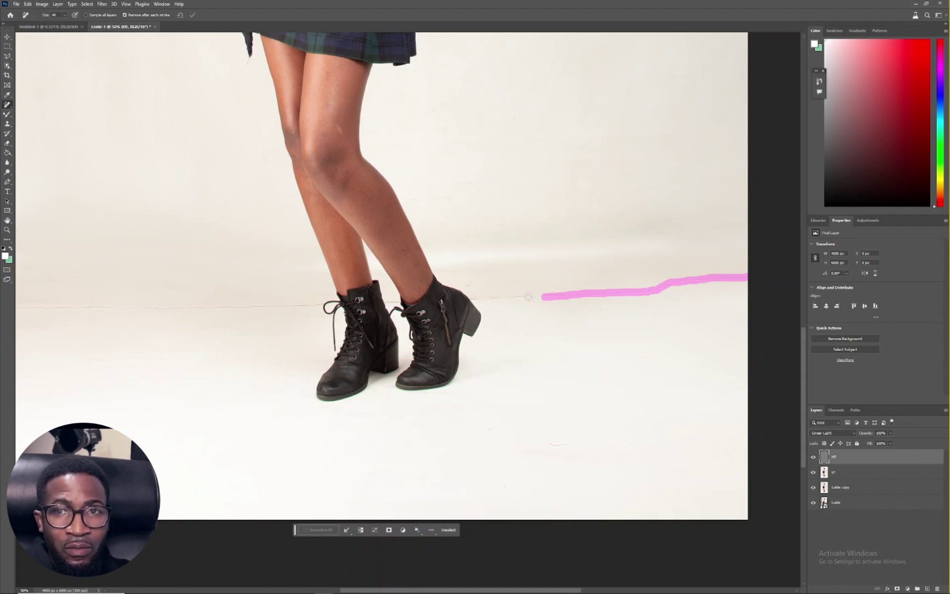
drag(529, 297, 528, 287)
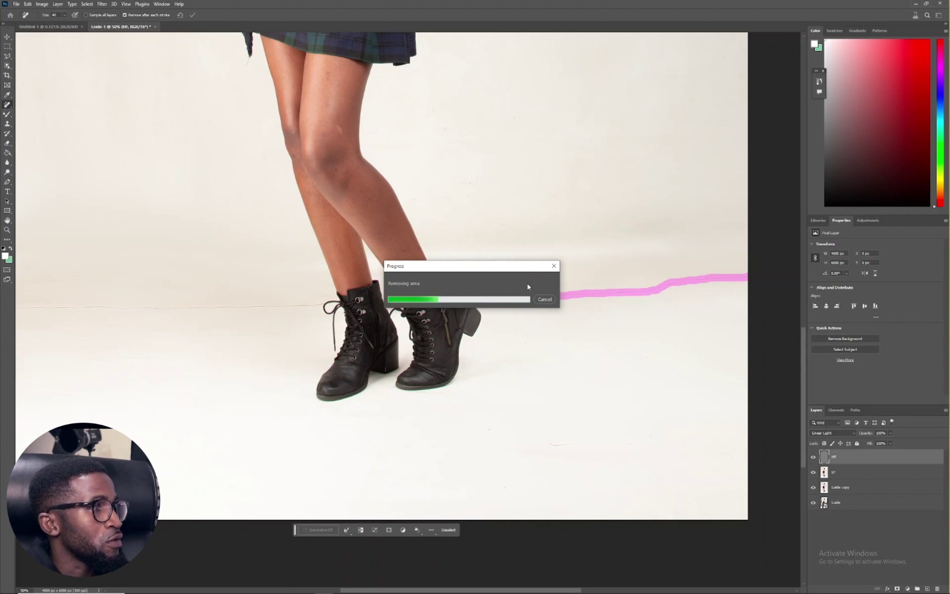
- Remove the floor crease on the left side of the boots, its remnant near the rear heel and the small marks on the floor
drag(206, 306, 315, 304)
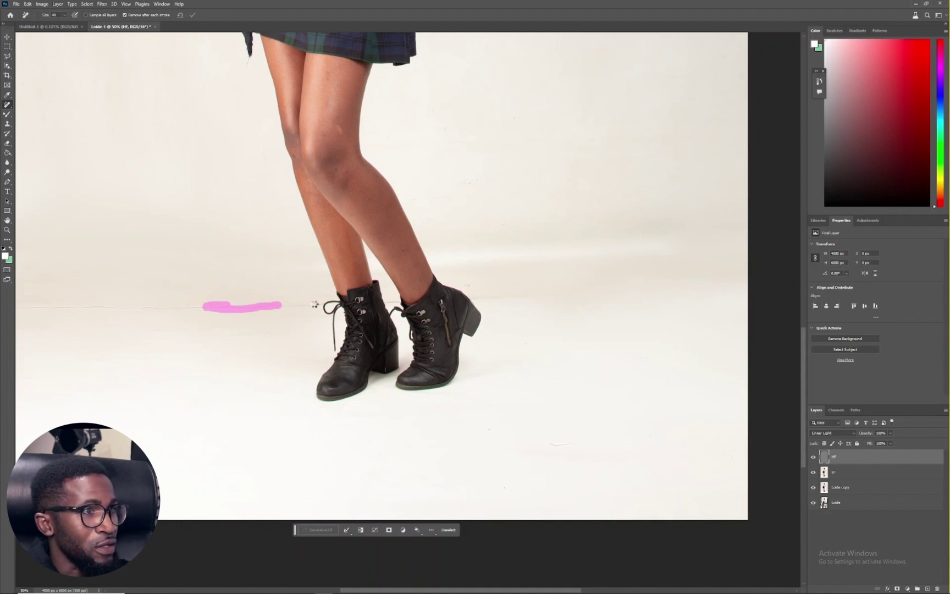
drag(472, 297, 490, 298)
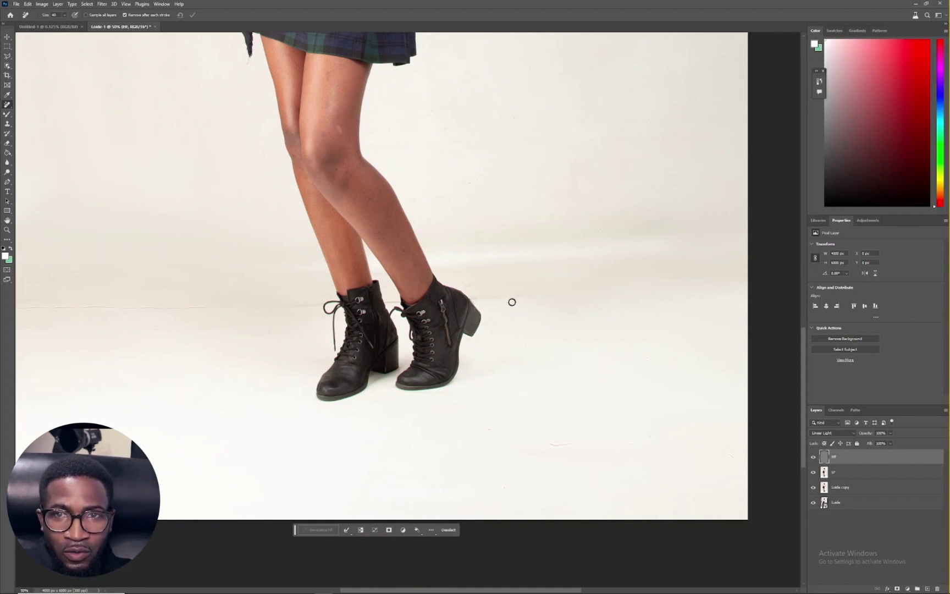
drag(323, 304, 276, 306)
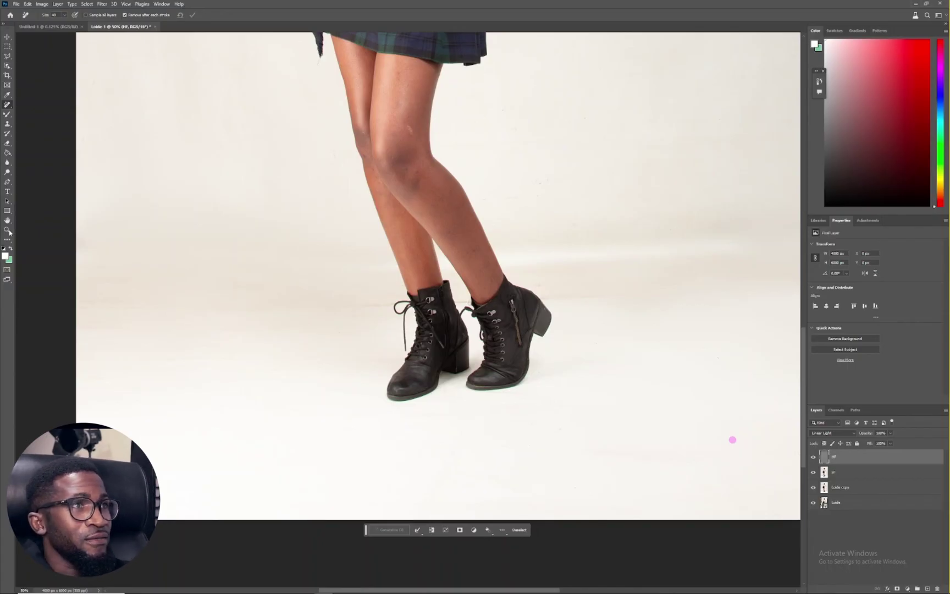
click(7, 230)
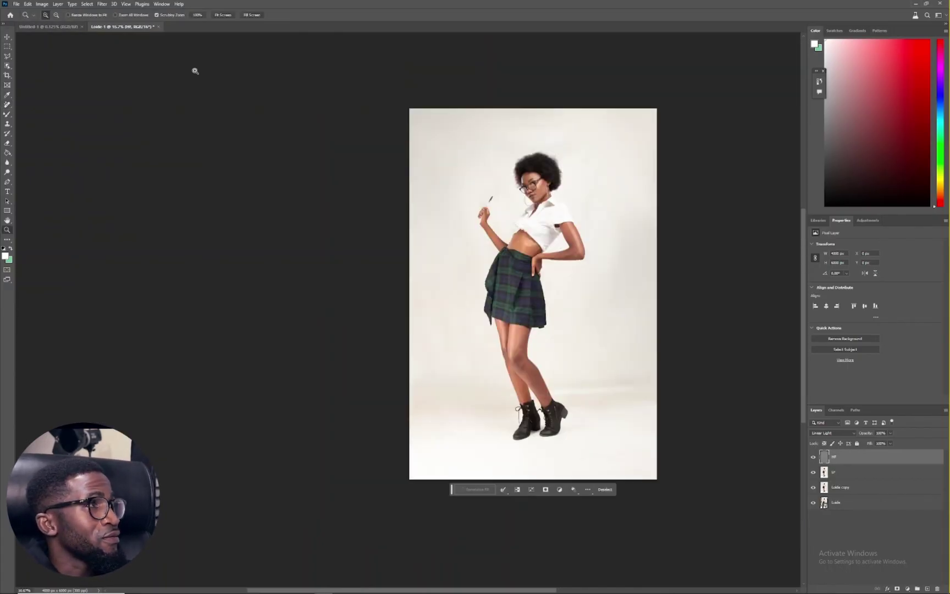